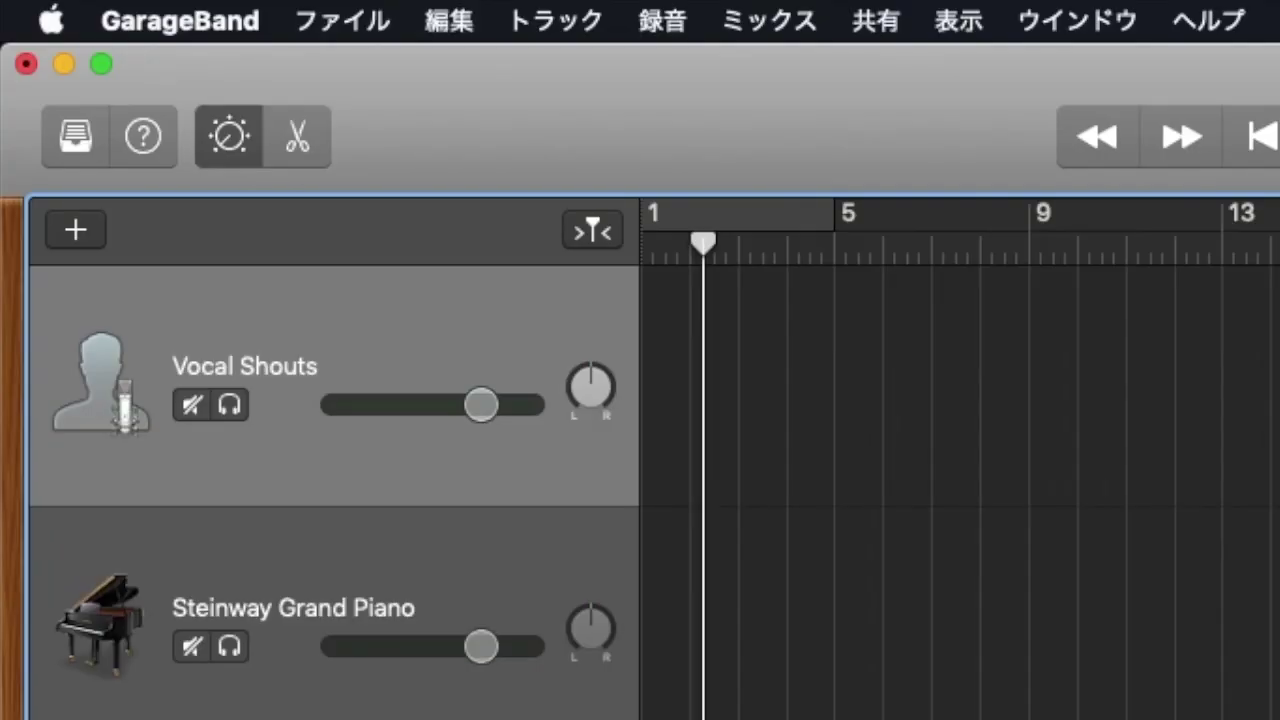
Show the movie track to check its option for opening a movie, and hide the track again.
{"action": "left_click", "coordinate": [536, 25]}
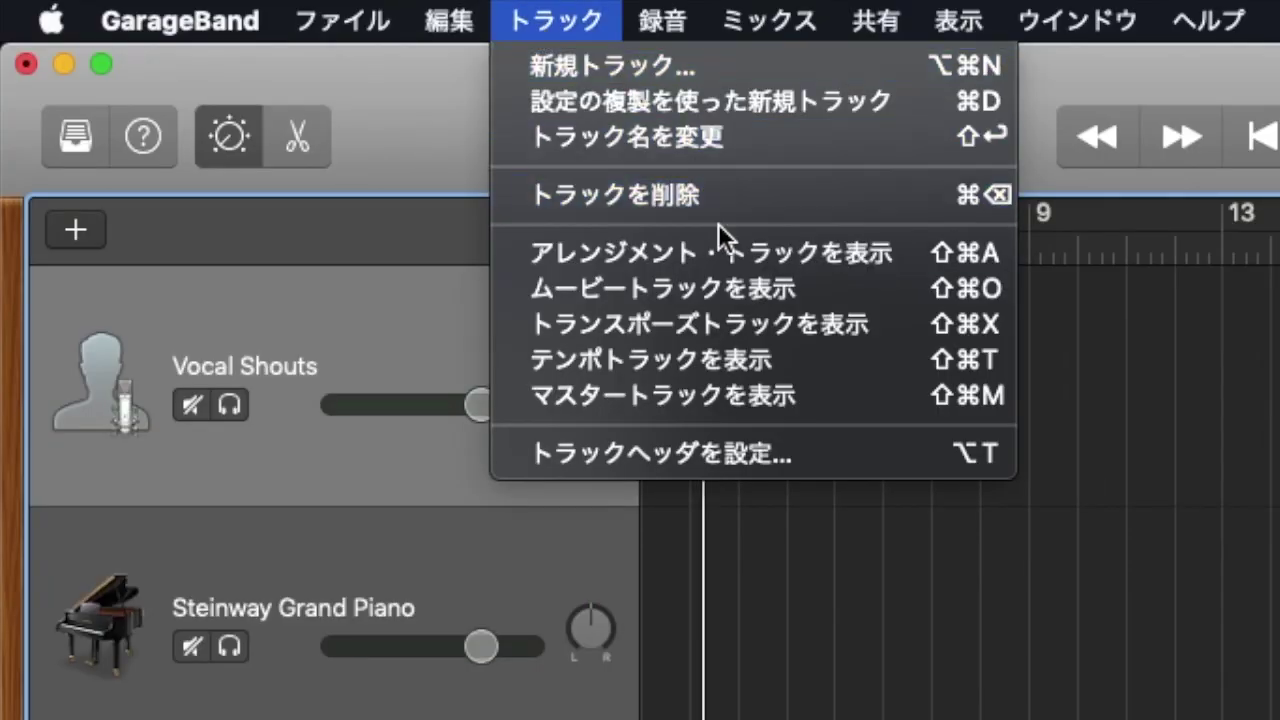
{"action": "left_click", "coordinate": [765, 275]}
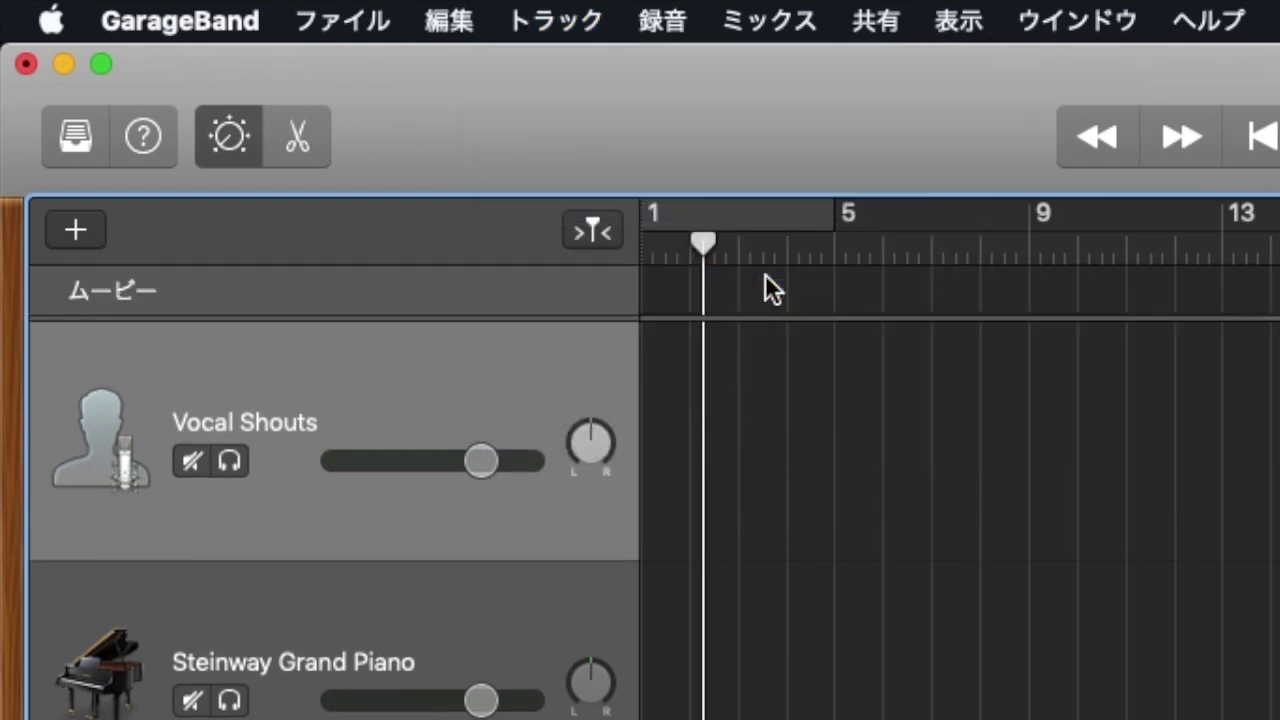
{"action": "left_click", "coordinate": [188, 294]}
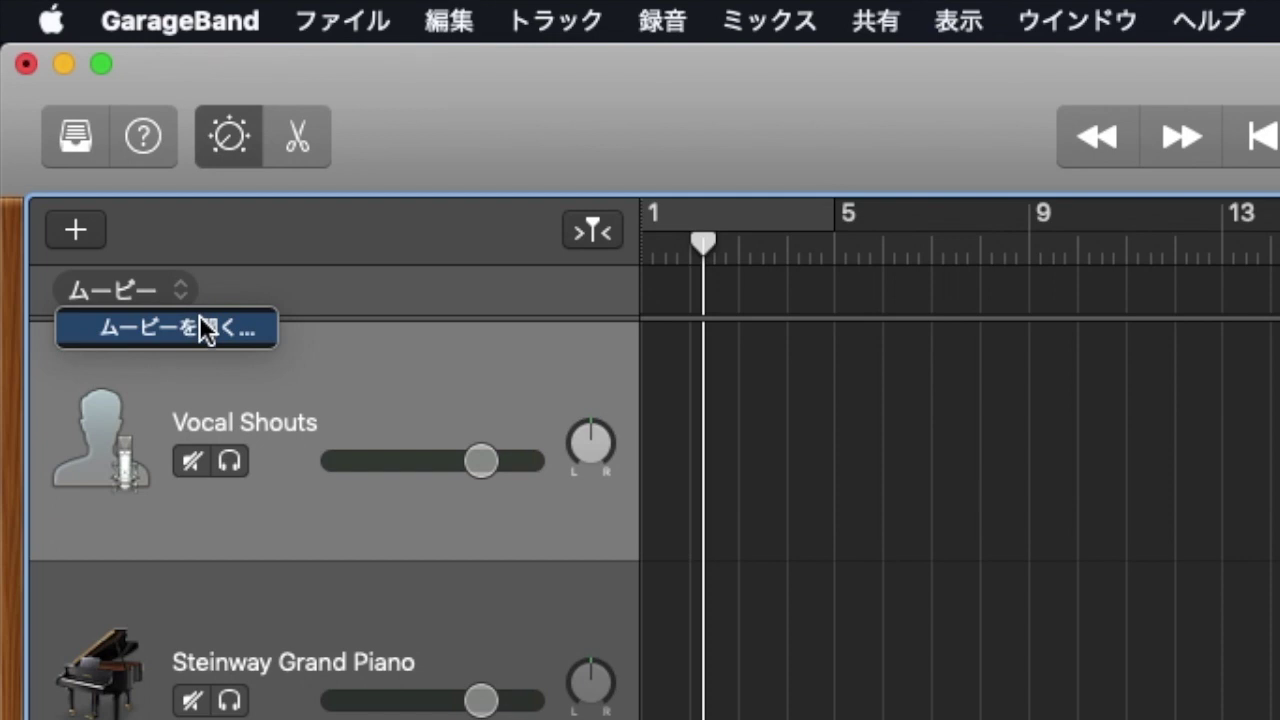
{"action": "left_click", "coordinate": [328, 291]}
{"action": "left_click", "coordinate": [605, 18]}
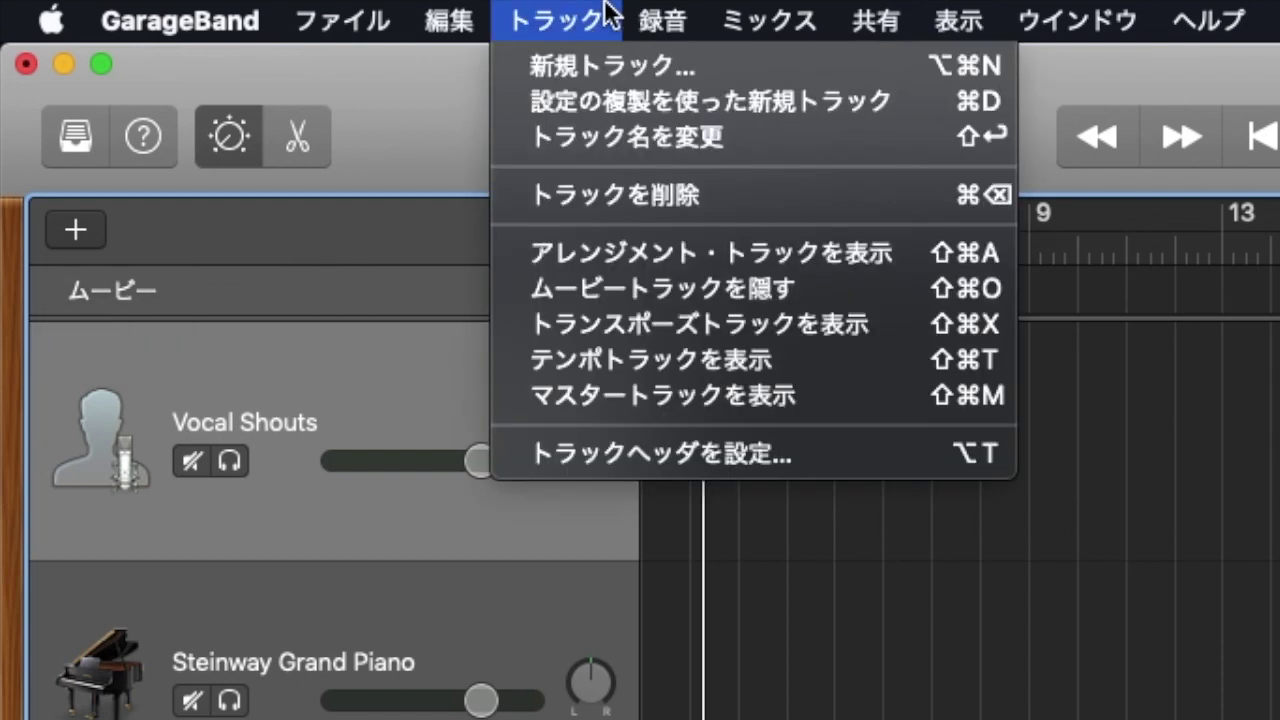
{"action": "left_click", "coordinate": [702, 286]}
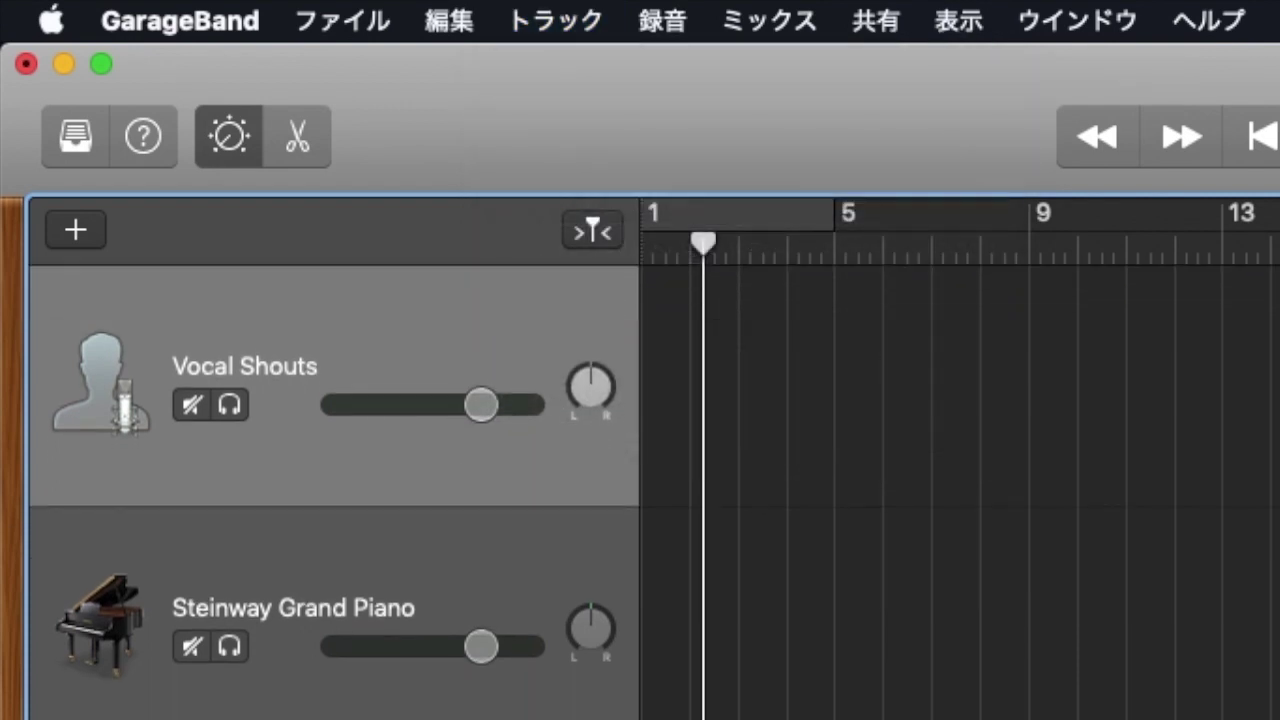
Import the movie エレトワ切り抜きSOS2021-11-30 1.00.07.mov from the Finder window into the GarageBand project with its audio track.
{"action": "key", "text": "ctrl+Up"}
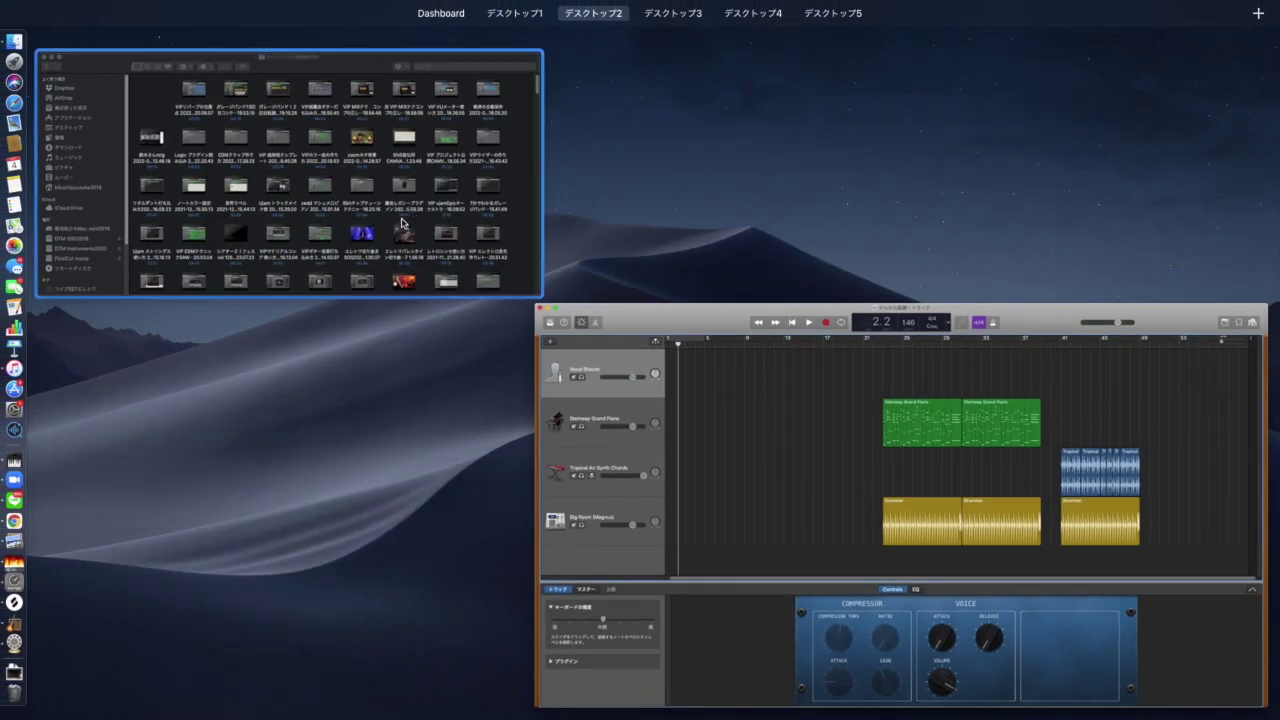
{"action": "left_click", "coordinate": [405, 222]}
{"action": "left_click_drag", "start_coordinate": [566, 167], "coordinate": [953, 104]}
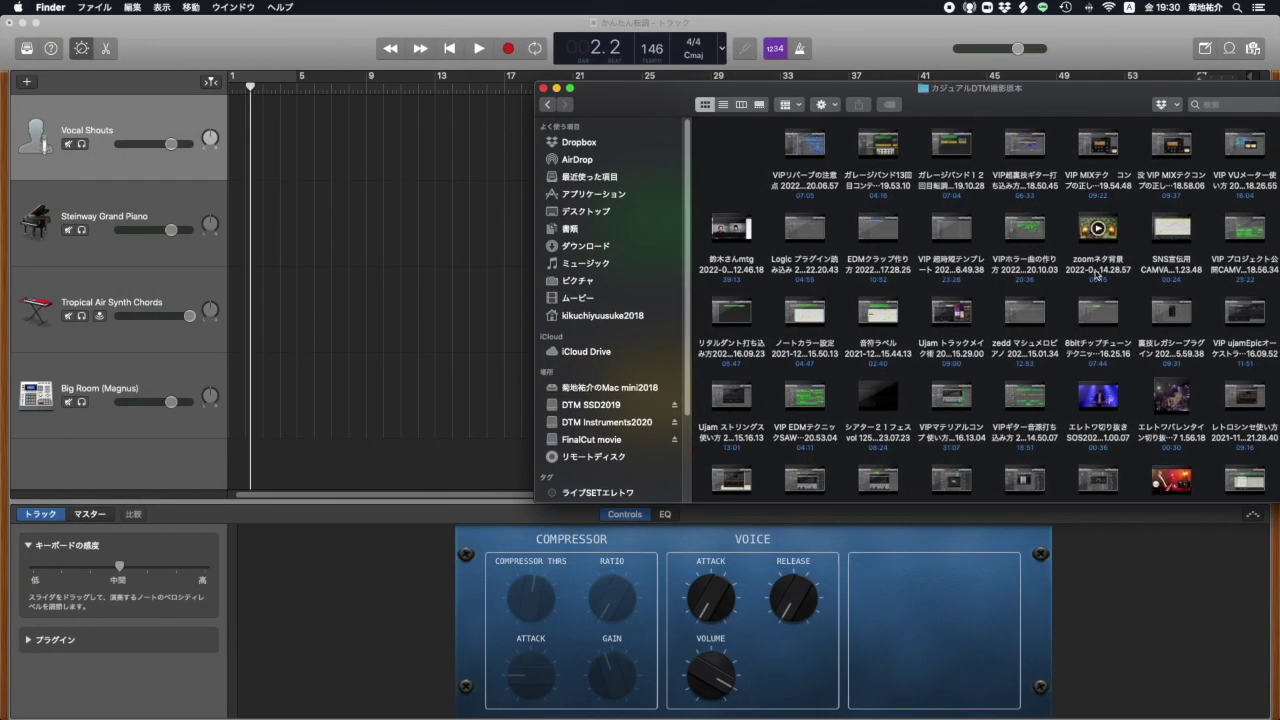
{"action": "left_click_drag", "start_coordinate": [1110, 401], "coordinate": [297, 455]}
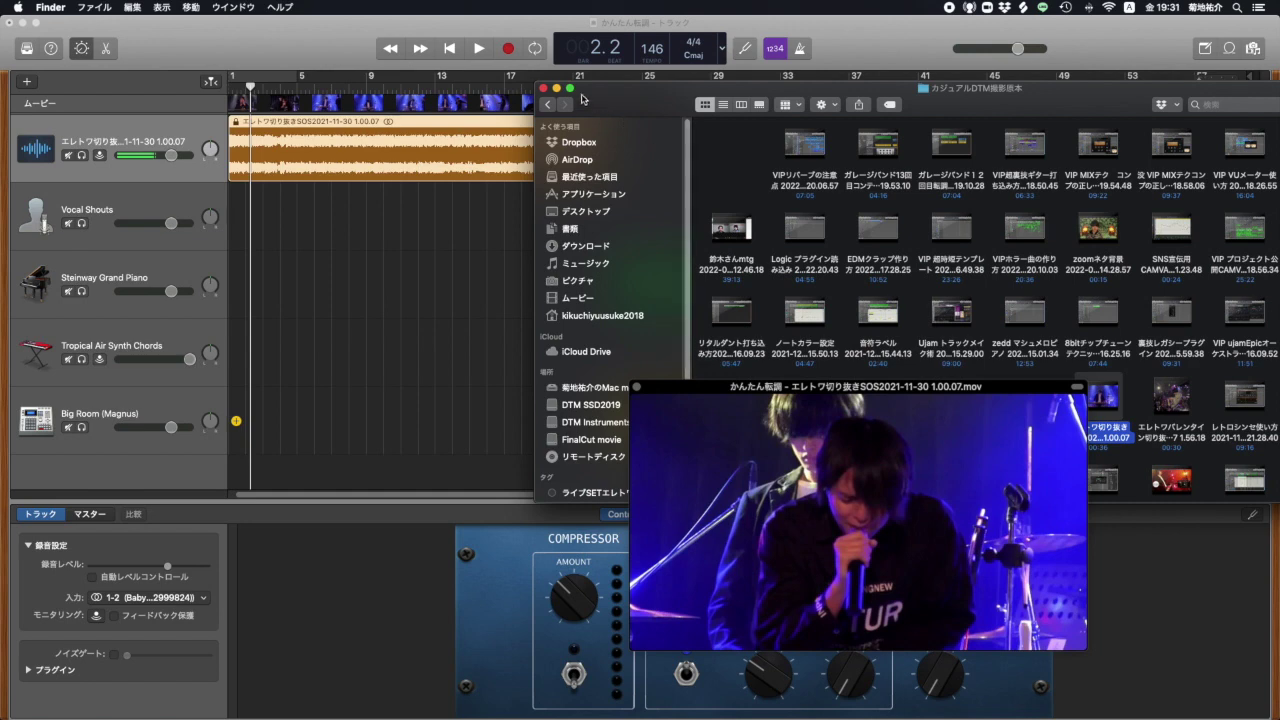
{"action": "left_click", "coordinate": [491, 184]}
Reposition the floating movie window and preview the video by playing the project and moving the playhead along the timeline.
{"action": "left_click_drag", "start_coordinate": [820, 393], "coordinate": [775, 192]}
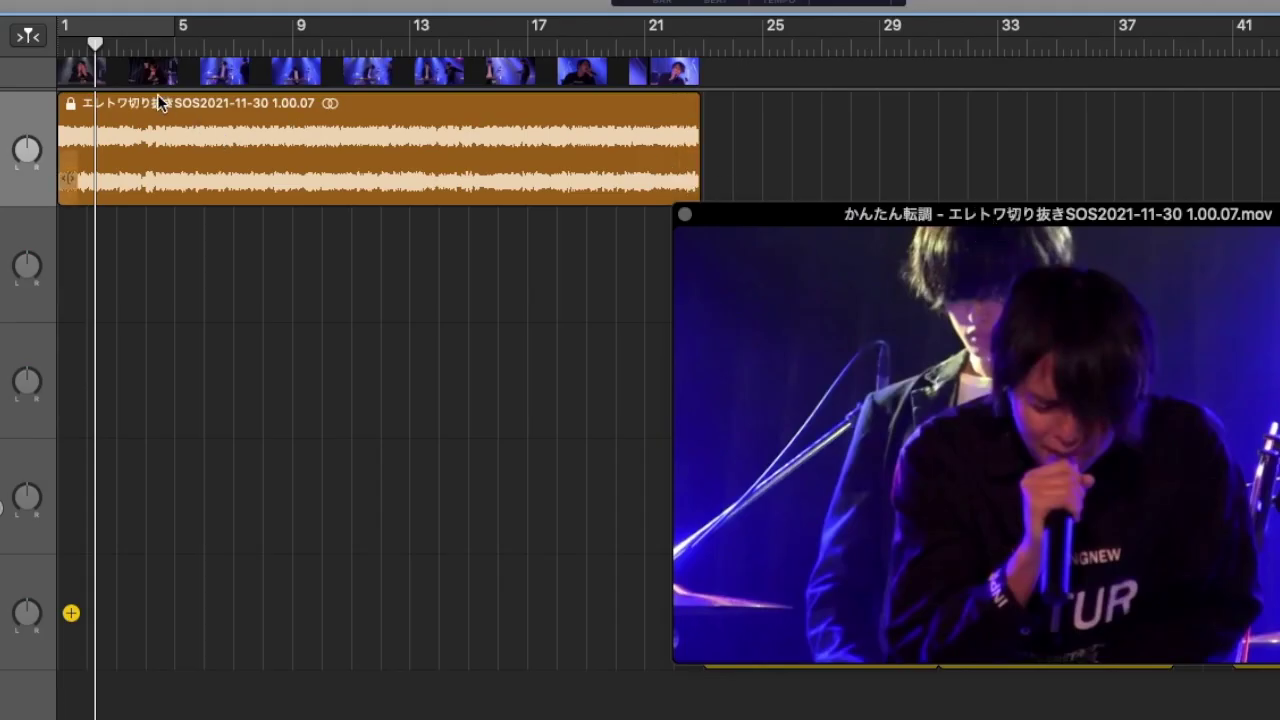
{"action": "key", "text": "space"}
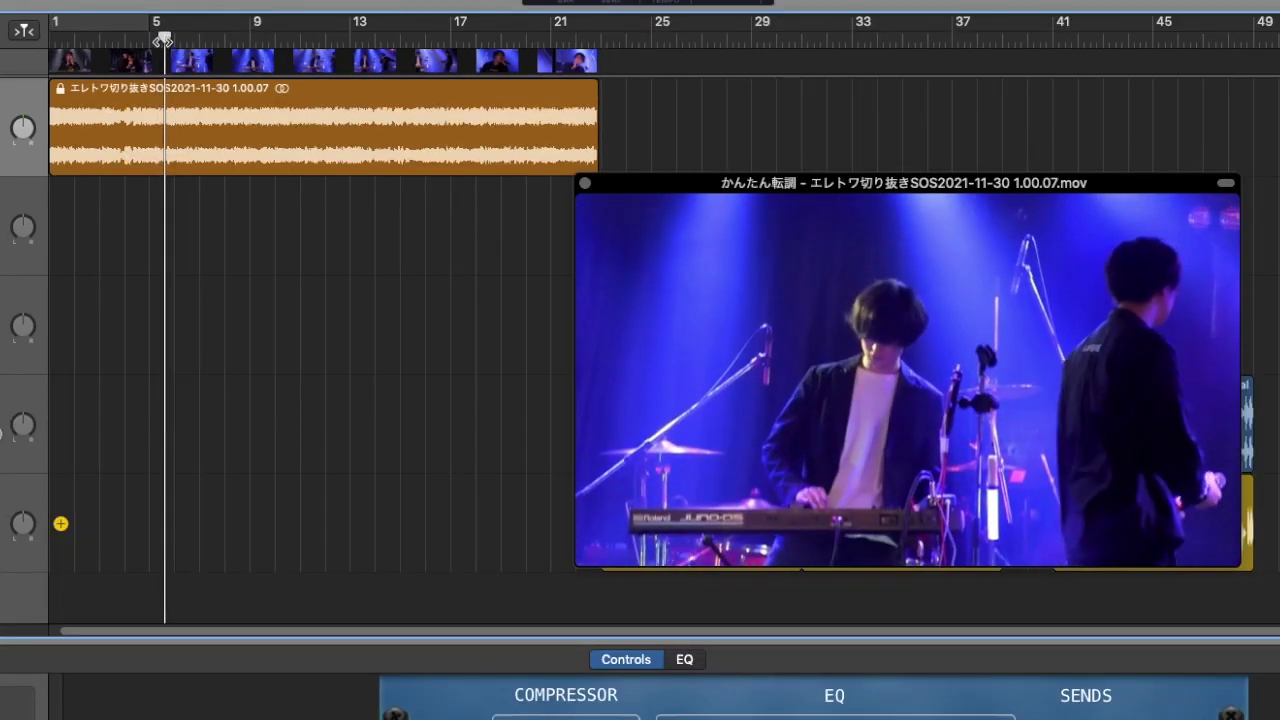
{"action": "left_click_drag", "start_coordinate": [163, 40], "coordinate": [388, 40]}
{"action": "left_click_drag", "start_coordinate": [963, 538], "coordinate": [742, 528]}
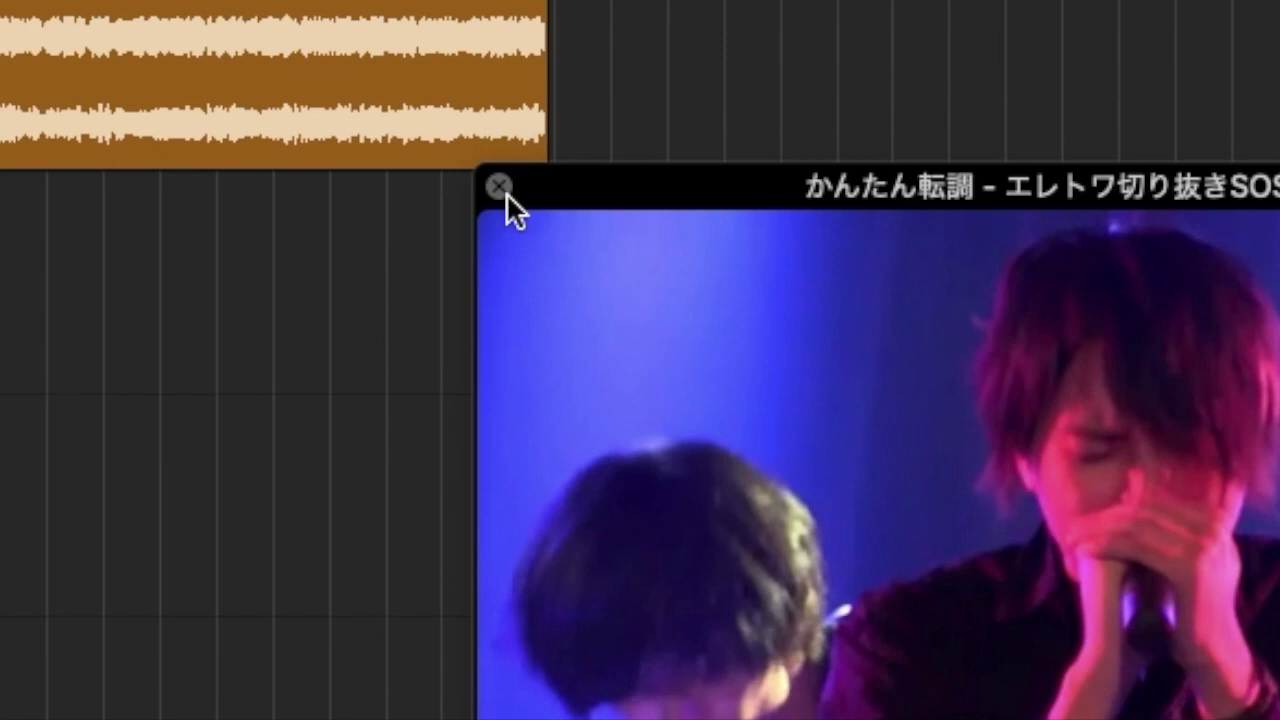
Close the floating movie window, reopen it from the movie track's thumbnail, and close it again.
{"action": "left_click", "coordinate": [502, 190]}
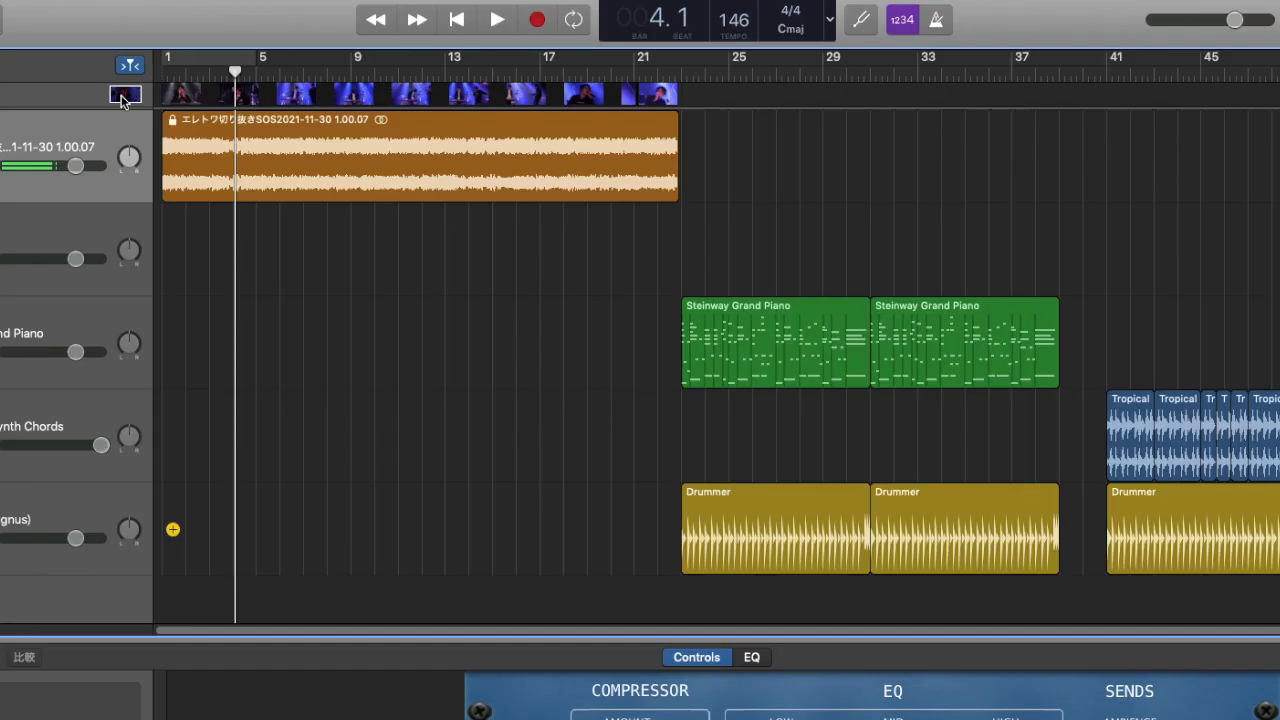
{"action": "left_click", "coordinate": [122, 97]}
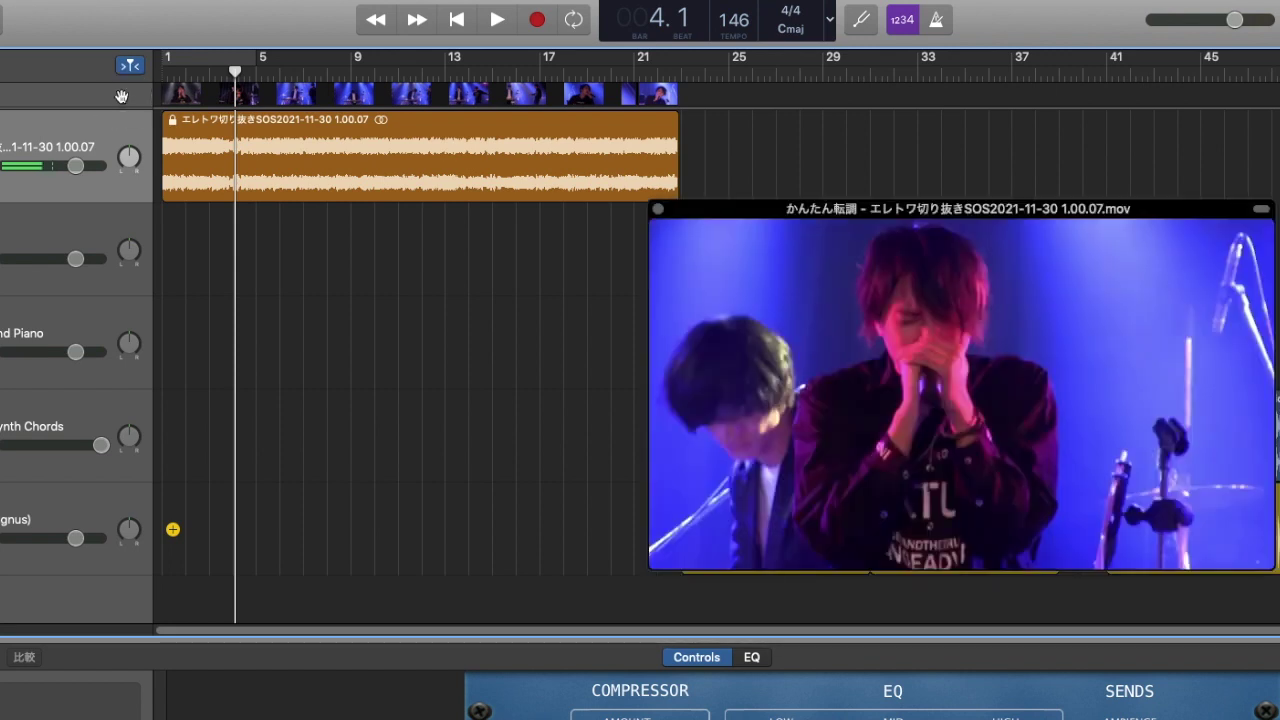
{"action": "left_click", "coordinate": [659, 208]}
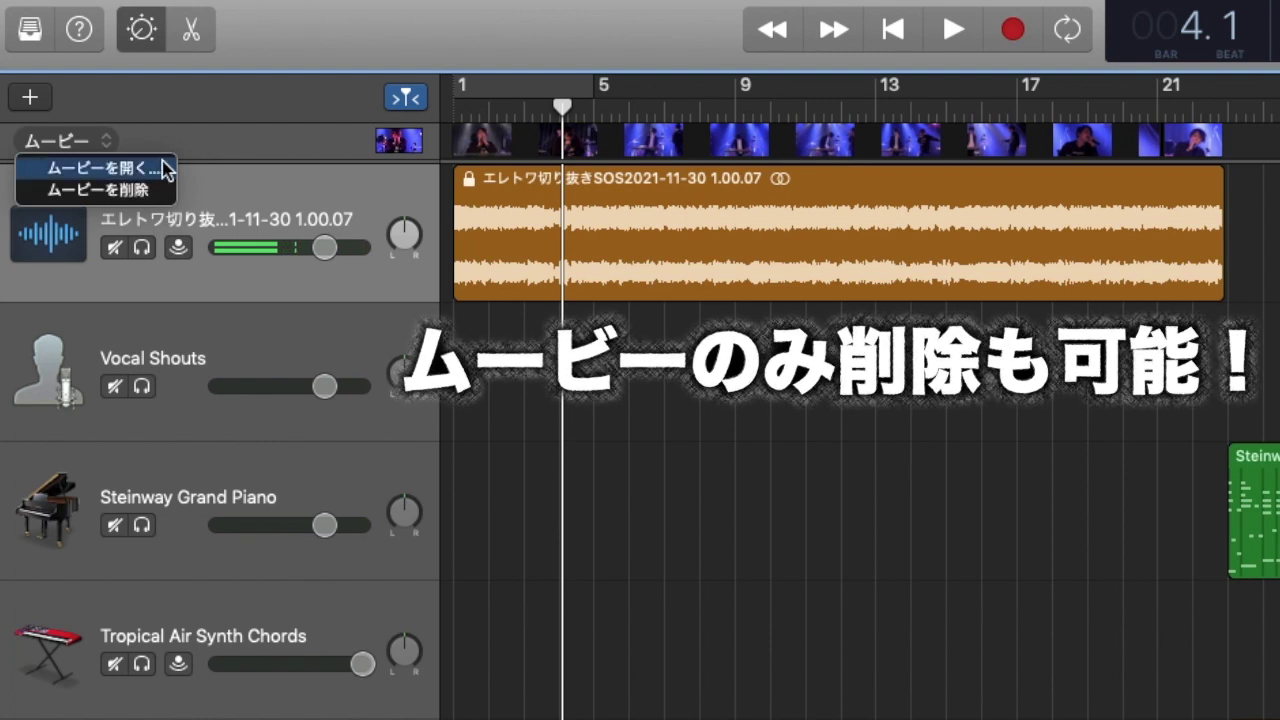
Delete only the movie from the movie track while keeping its audio region, and undo the deletion.
{"action": "left_click", "coordinate": [136, 191]}
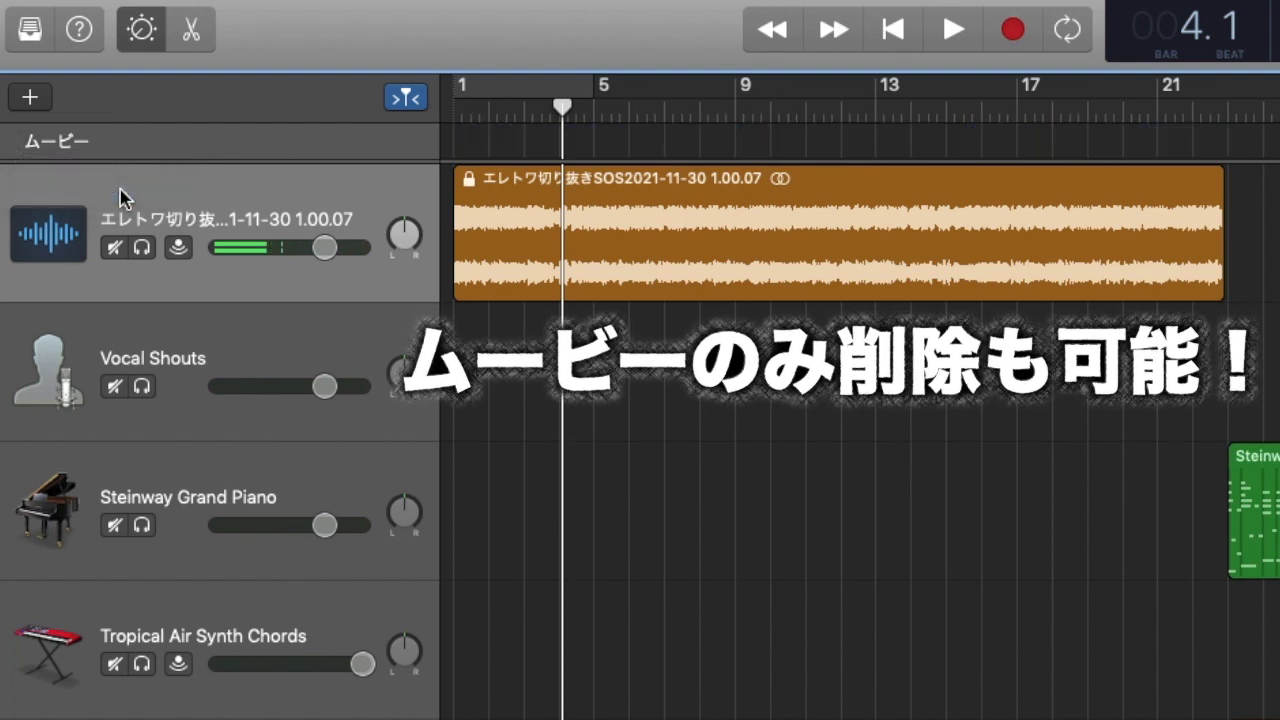
{"action": "left_click_drag", "start_coordinate": [669, 264], "coordinate": [1128, 262]}
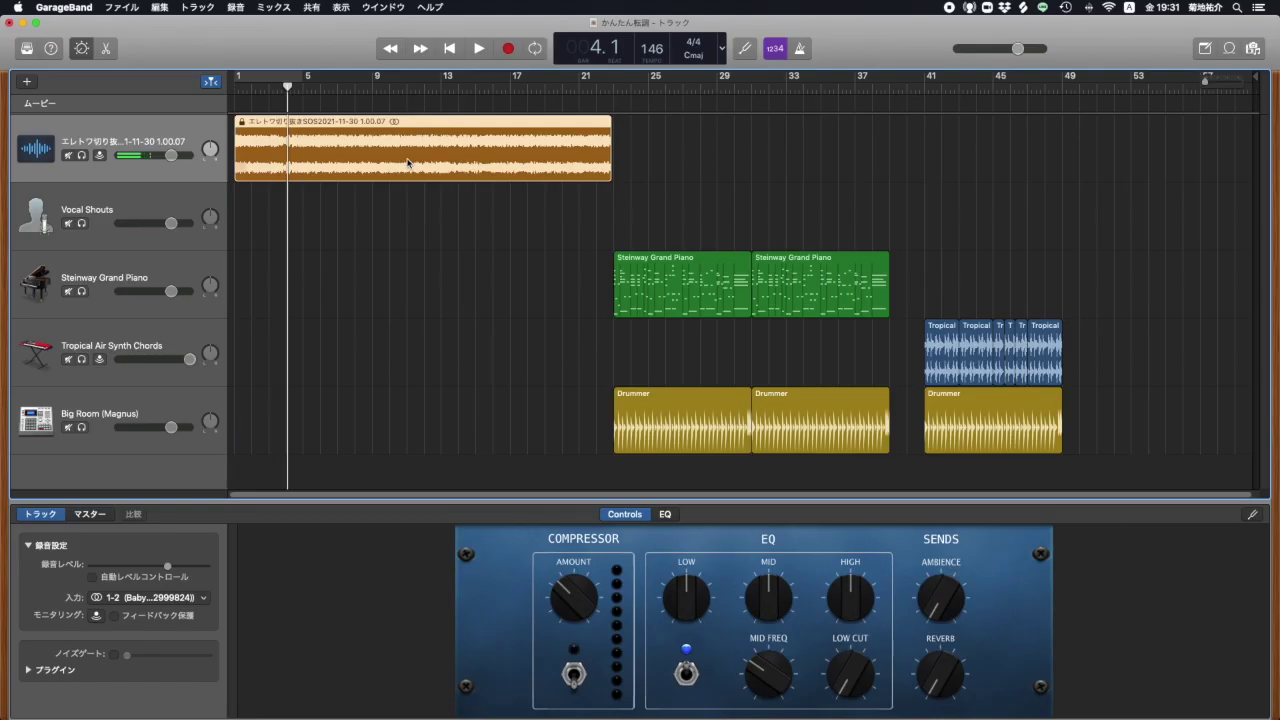
{"action": "key", "text": "super+z"}
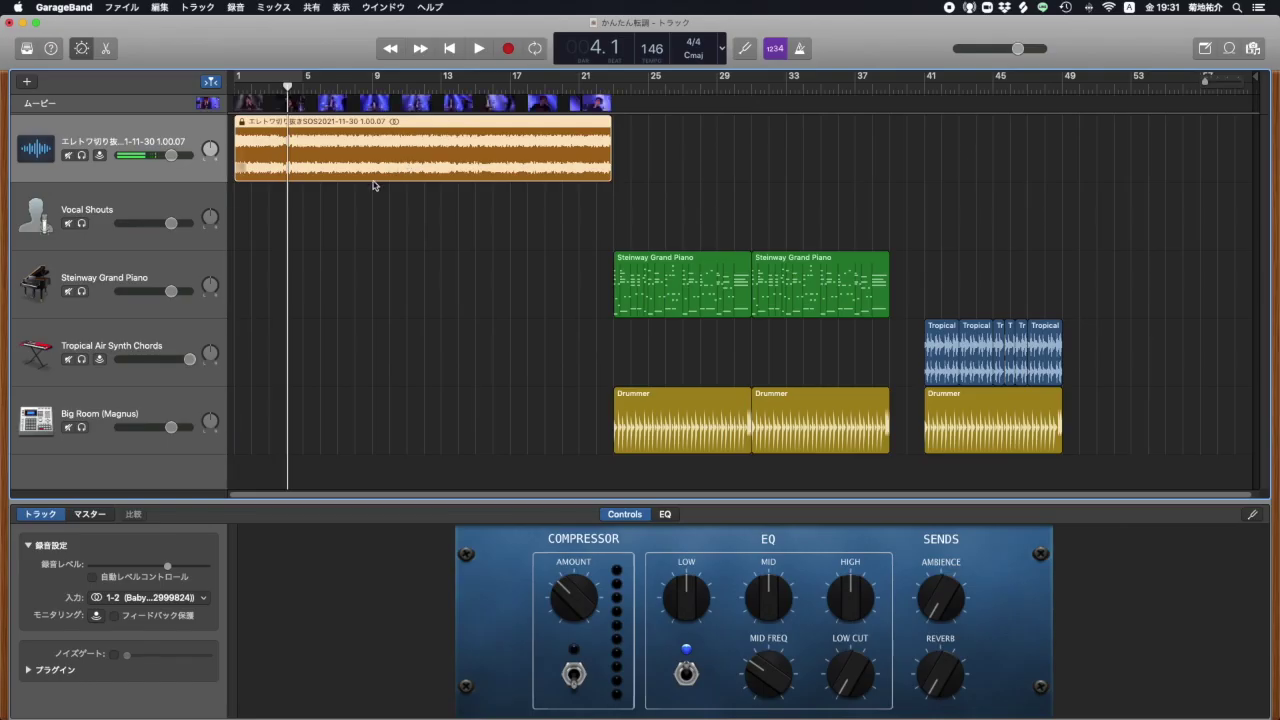
{"action": "left_click", "coordinate": [200, 7]}
{"action": "mouse_move", "coordinate": [159, 8]}
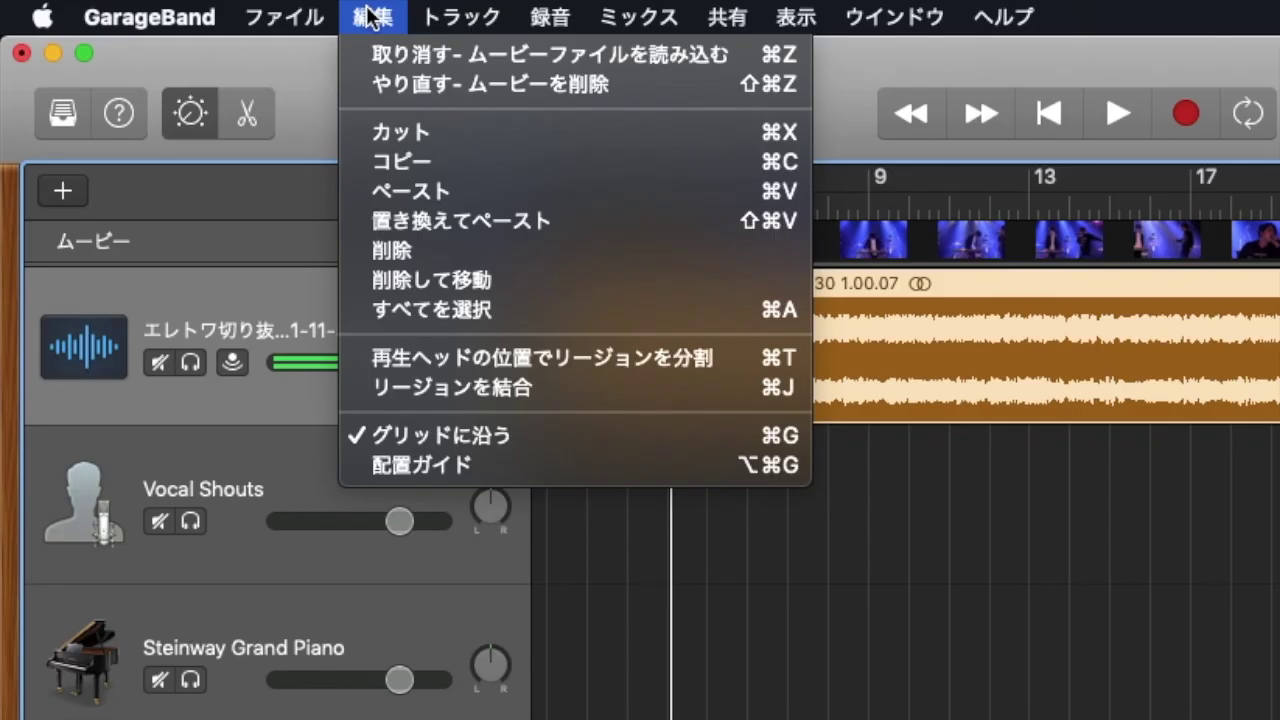
{"action": "mouse_move", "coordinate": [107, 8]}
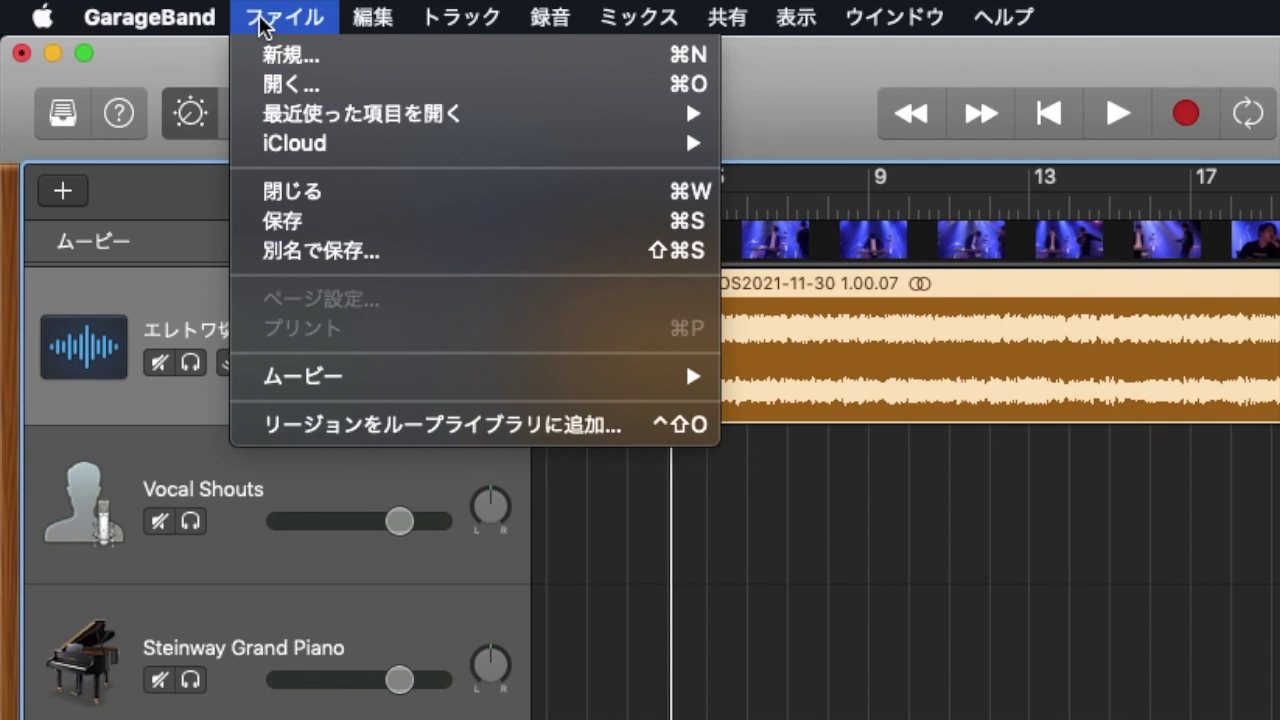
{"action": "mouse_move", "coordinate": [359, 386]}
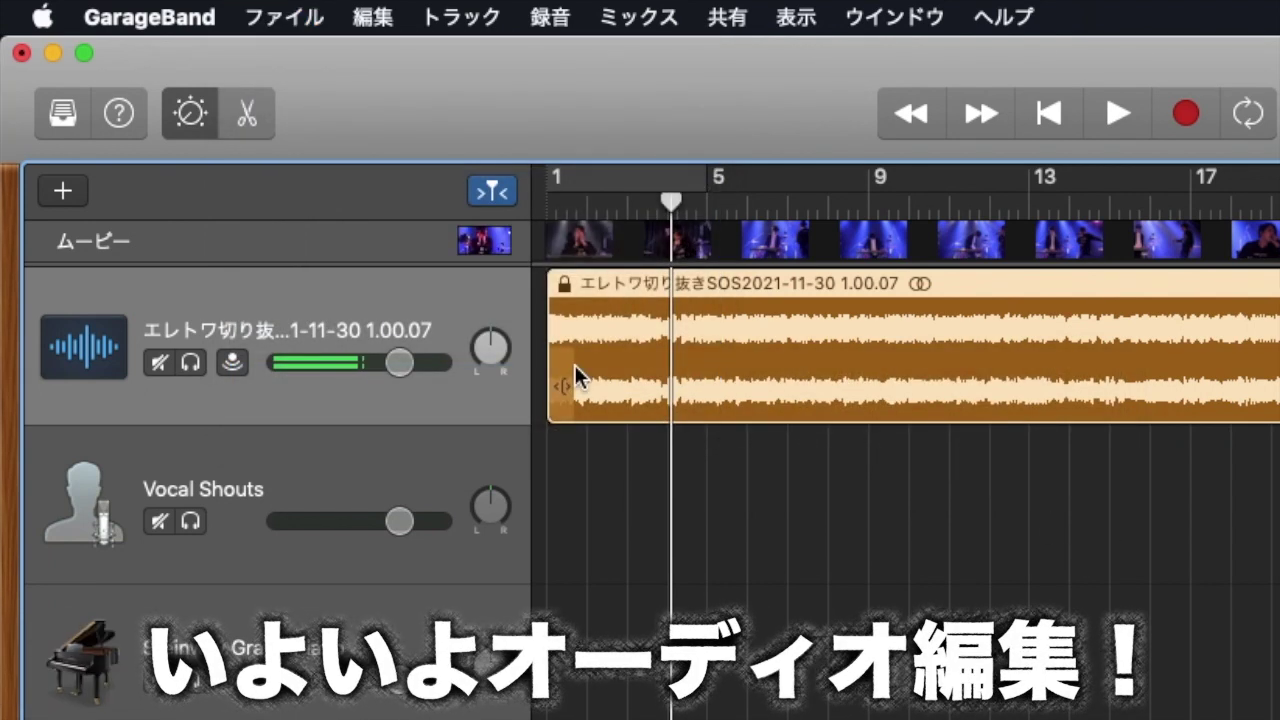
Move the playhead back and forth through the opening bars of the movie and return it to bar 1.
{"action": "key", "text": "Left"}
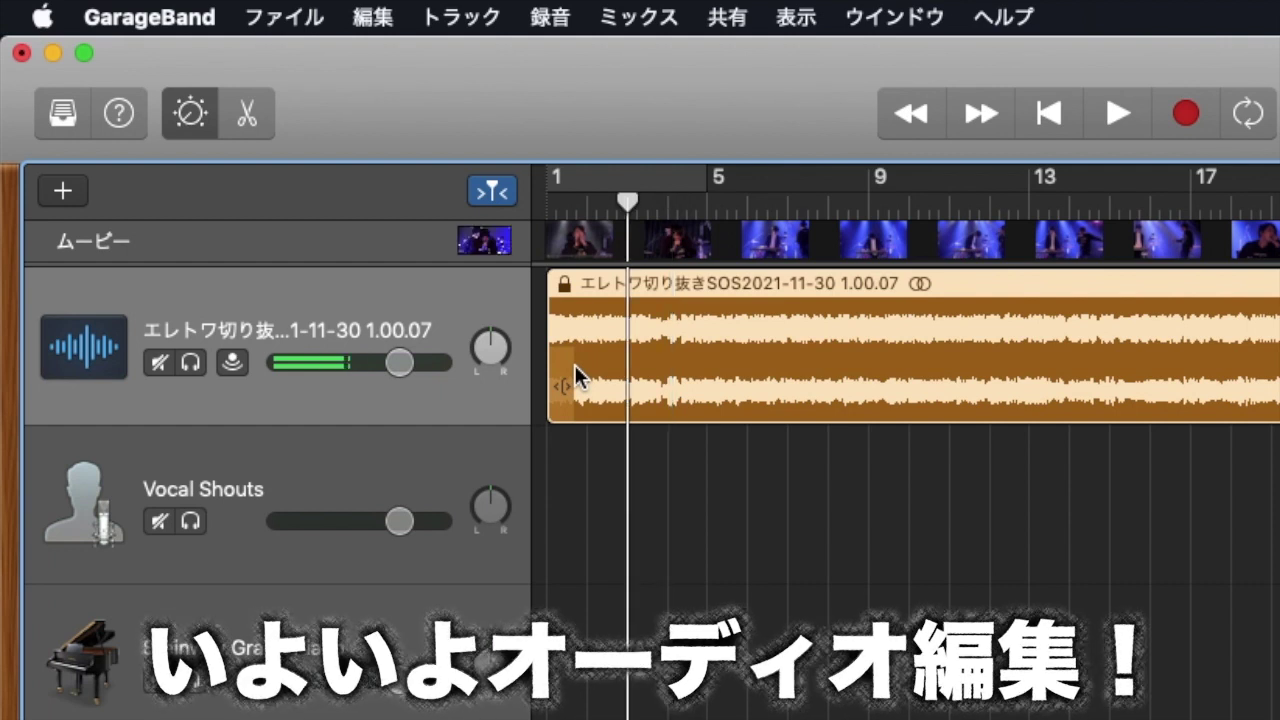
{"action": "key", "text": "Return"}
{"action": "key", "text": "space"}
{"action": "key", "text": "space"}
{"action": "key", "text": "Right"}
{"action": "key", "text": "Right"}
{"action": "key", "text": "Right"}
{"action": "key", "text": "Right"}
{"action": "key", "text": "Right"}
{"action": "key", "text": "Right"}
{"action": "key", "text": "Left"}
{"action": "key", "text": "Left"}
{"action": "key", "text": "Left"}
{"action": "key", "text": "Left"}
{"action": "key", "text": "Left"}
{"action": "key", "text": "Left"}
{"action": "key", "text": "Left"}
{"action": "key", "text": "Left"}
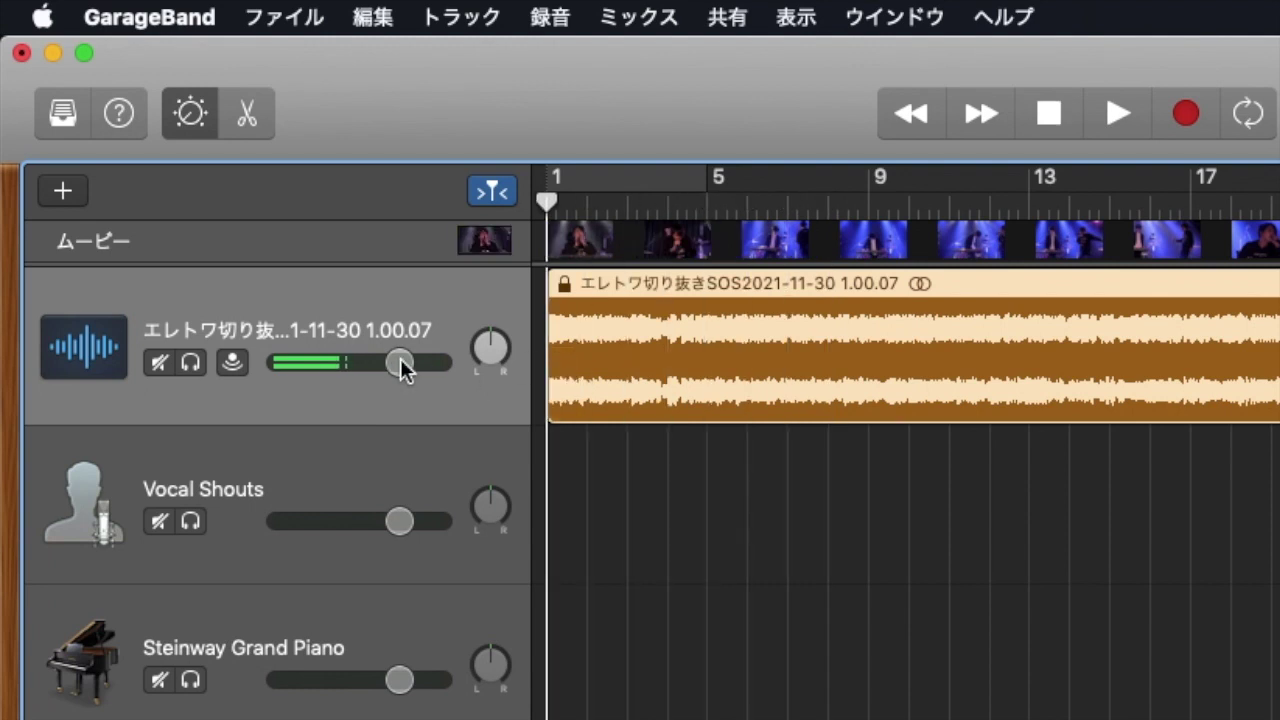
Play the movie's audio track while lowering its volume almost fully and raising it back to around the original level.
{"action": "key", "text": "space"}
{"action": "left_click_drag", "start_coordinate": [399, 362], "coordinate": [100, 371]}
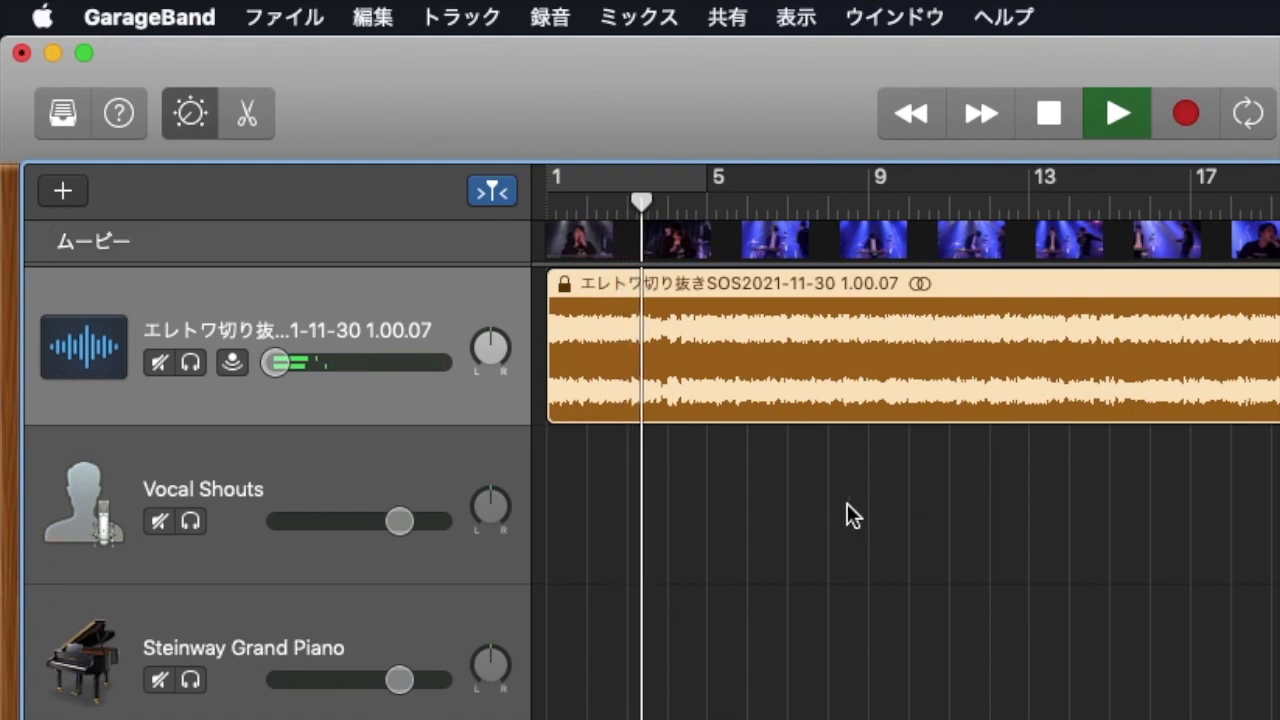
{"action": "left_click_drag", "start_coordinate": [280, 362], "coordinate": [530, 398]}
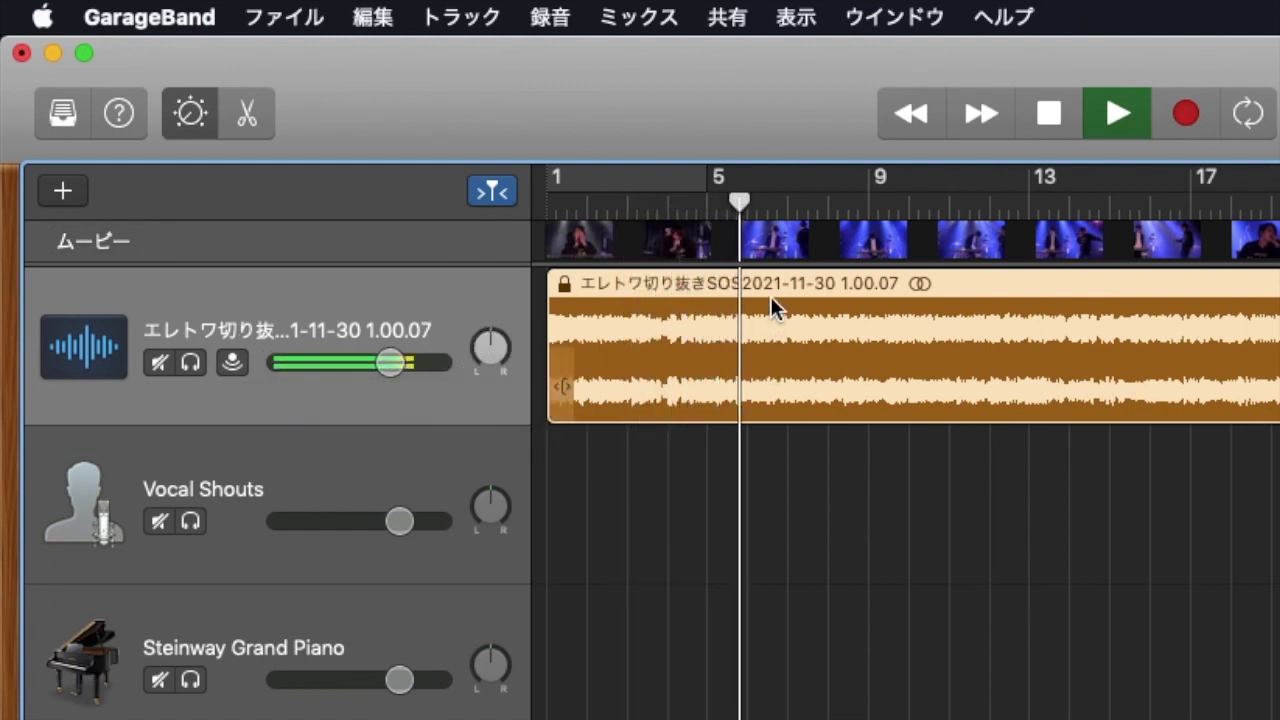
Open the movie's audio region in the audio editor and enable テンポとピッチに従う (follow tempo and pitch) for it.
{"action": "double_click", "coordinate": [770, 296]}
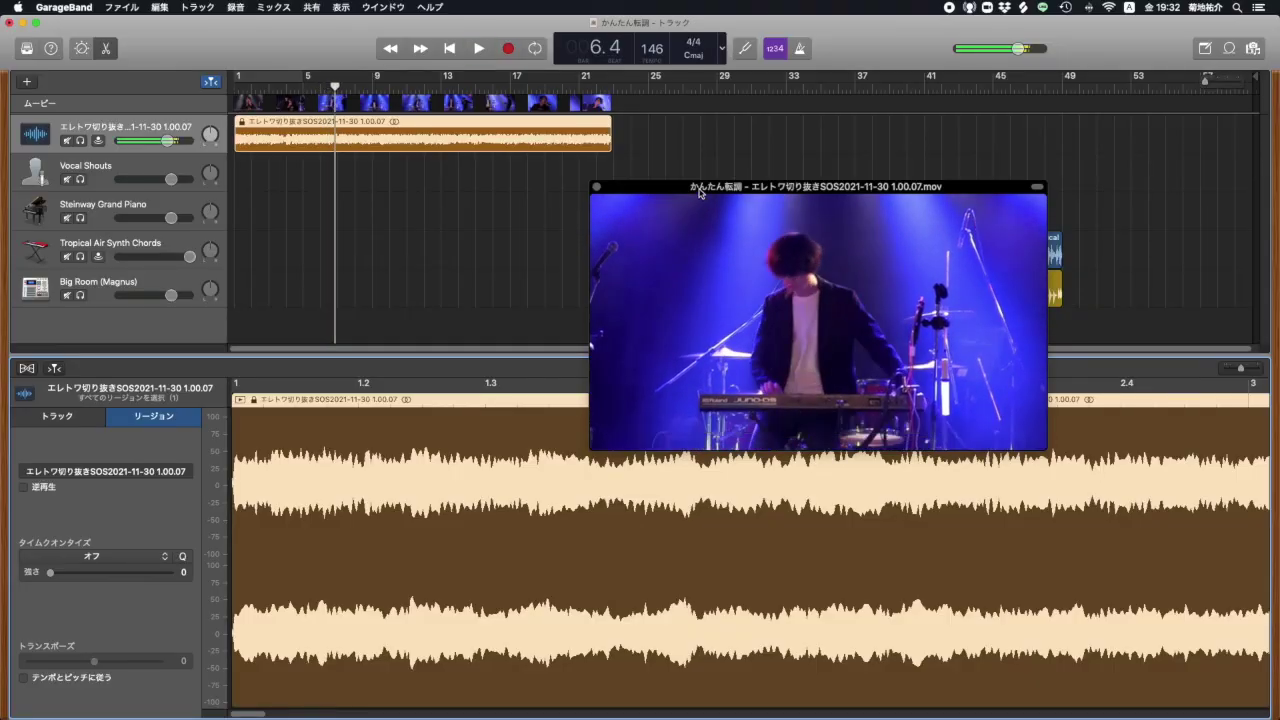
{"action": "left_click_drag", "start_coordinate": [700, 193], "coordinate": [670, 82]}
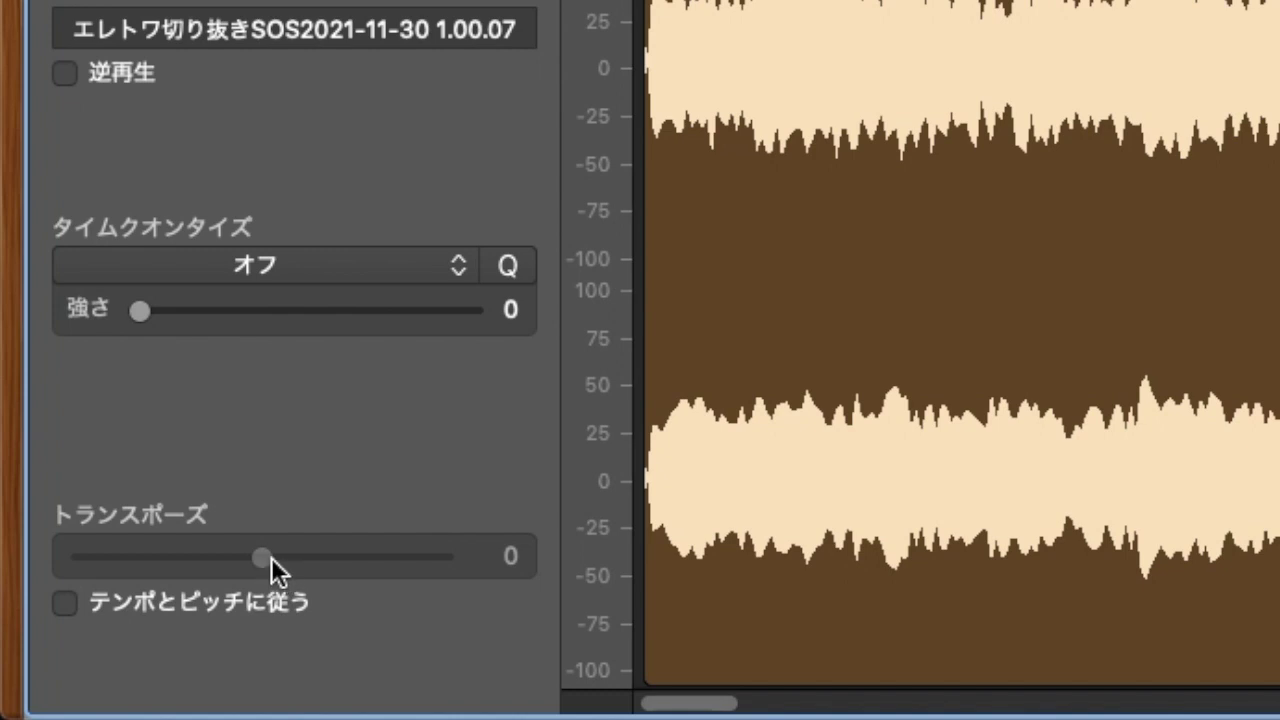
{"action": "left_click_drag", "start_coordinate": [264, 555], "coordinate": [332, 555]}
{"action": "left_click", "coordinate": [66, 601]}
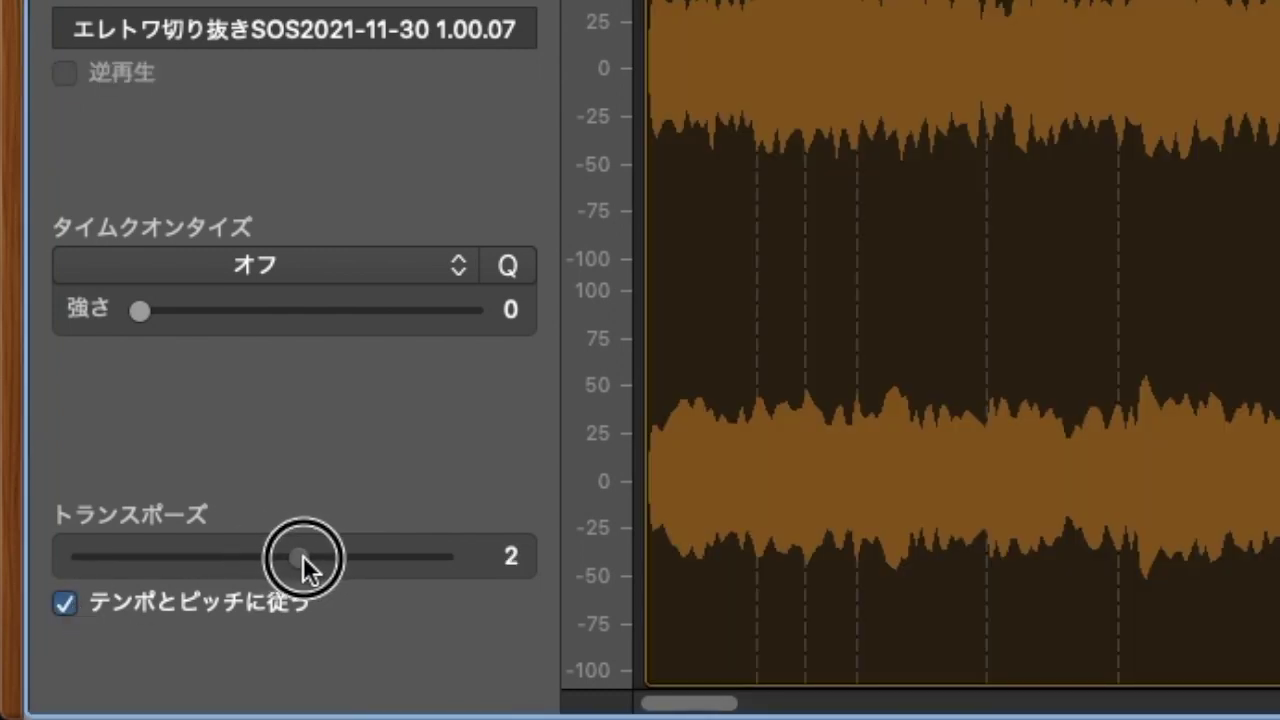
Try transposing the movie's audio region to 2, 5, 8 and -5 semitones during playback, and reset the transposition to 0.
{"action": "left_click_drag", "start_coordinate": [303, 555], "coordinate": [306, 555]}
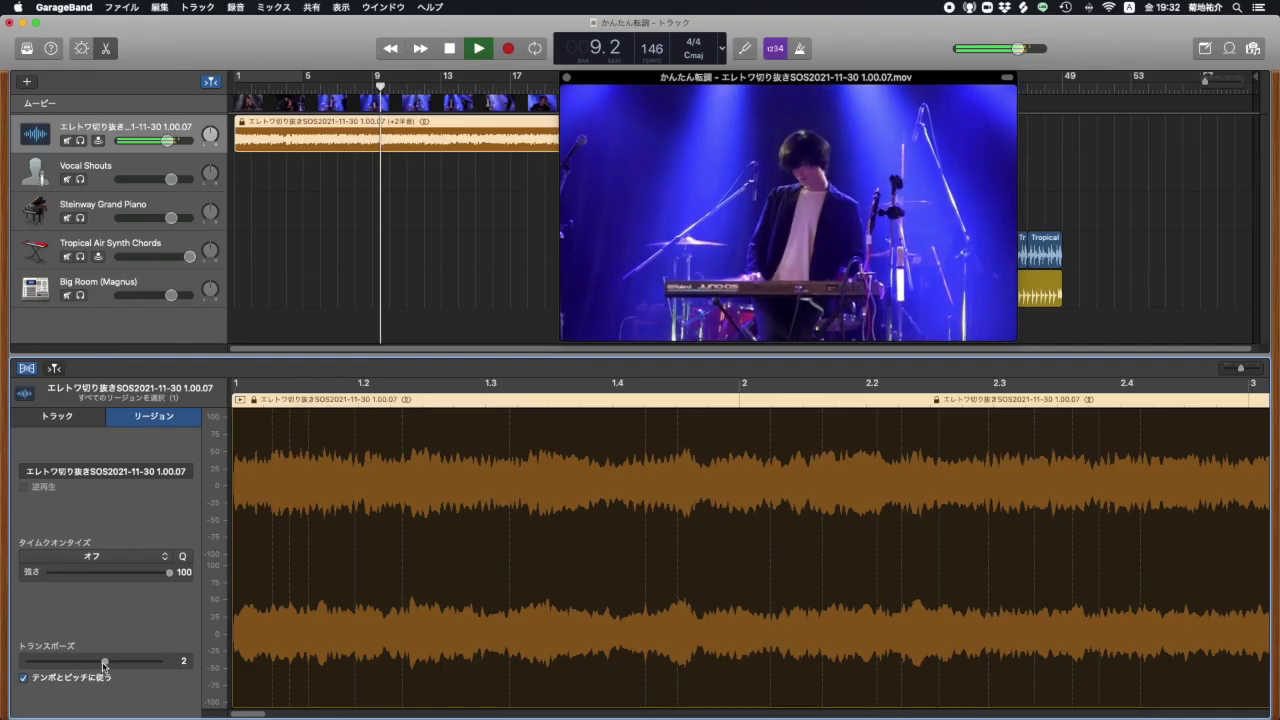
{"action": "left_click_drag", "start_coordinate": [286, 562], "coordinate": [346, 579]}
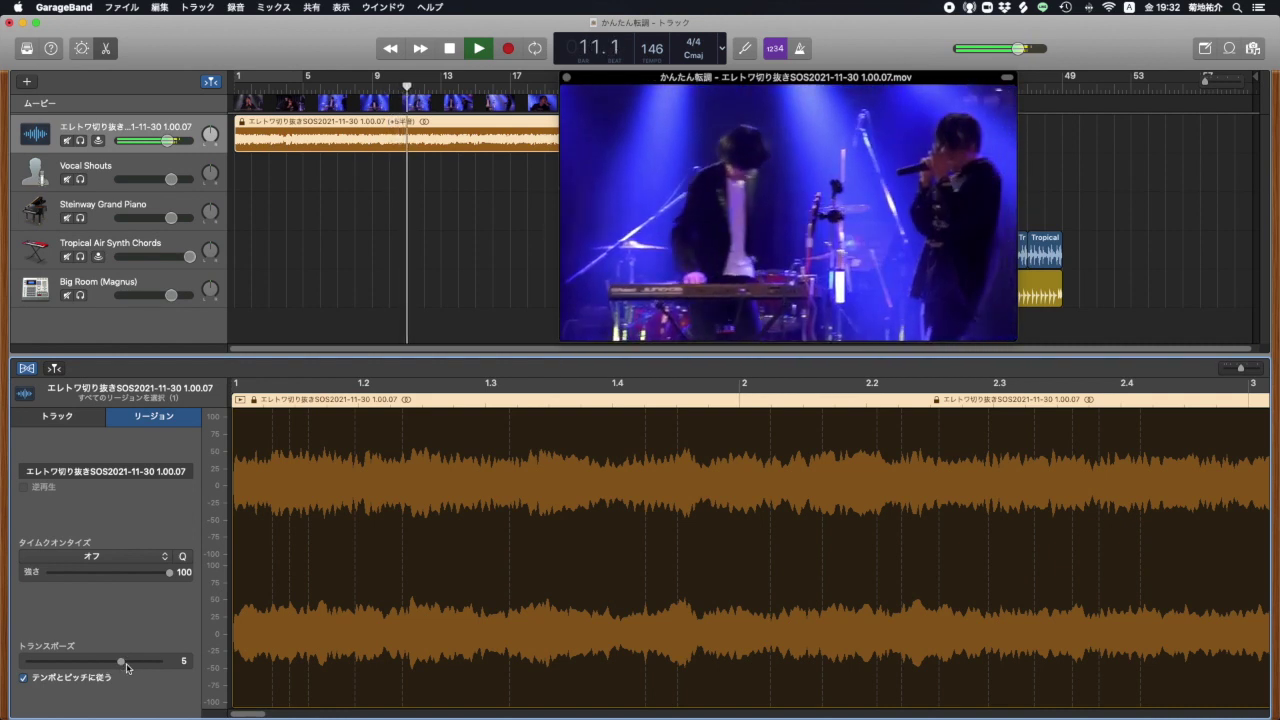
{"action": "left_click_drag", "start_coordinate": [121, 662], "coordinate": [137, 662]}
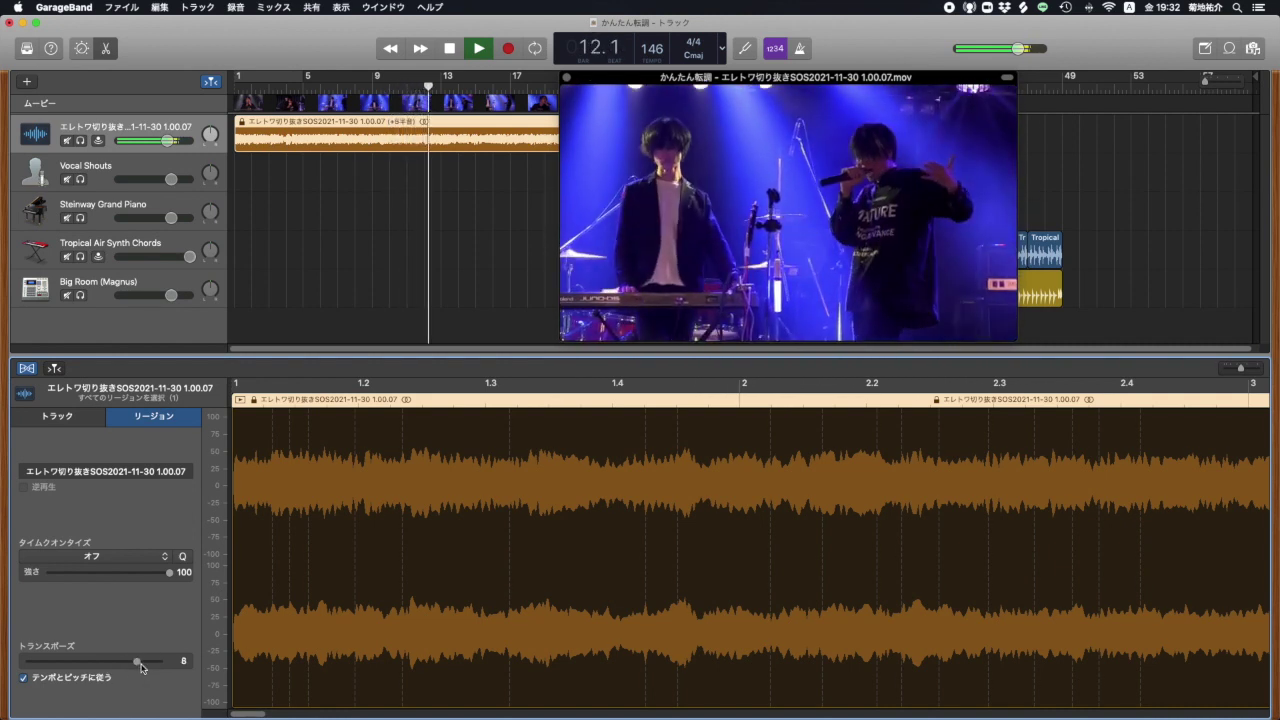
{"action": "left_click_drag", "start_coordinate": [66, 663], "coordinate": [66, 663]}
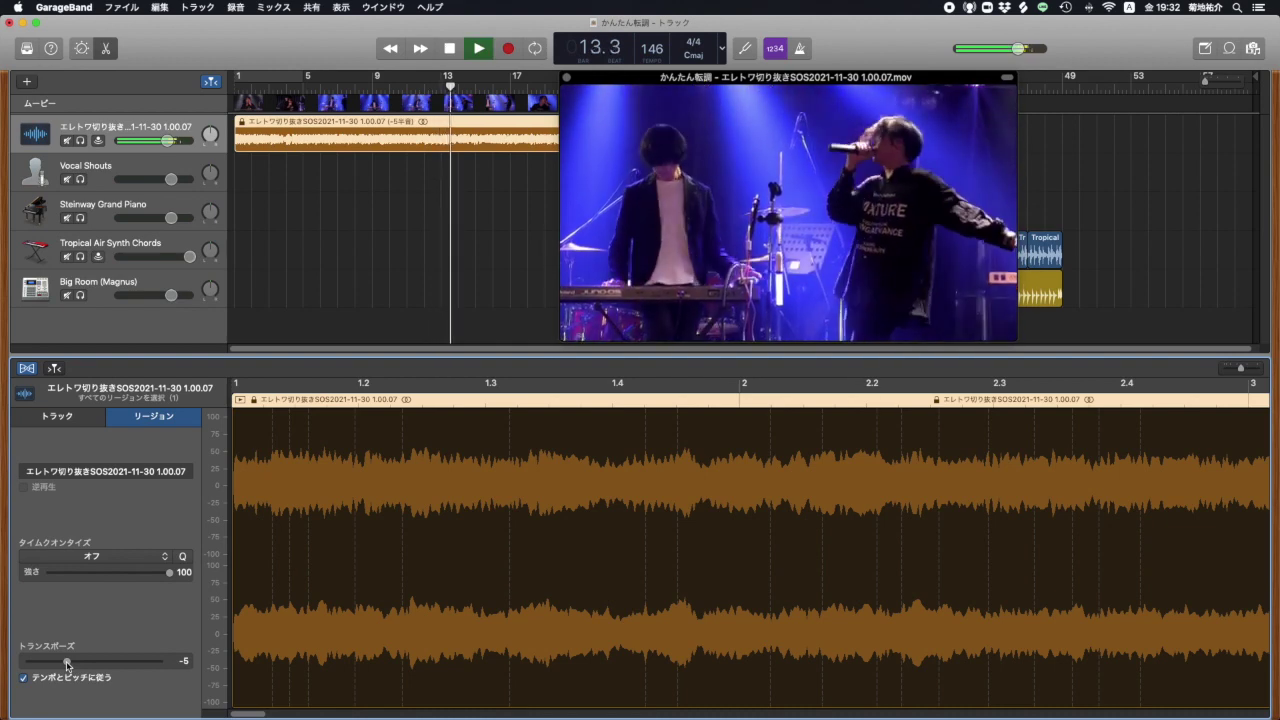
{"action": "left_click_drag", "start_coordinate": [66, 663], "coordinate": [94, 662]}
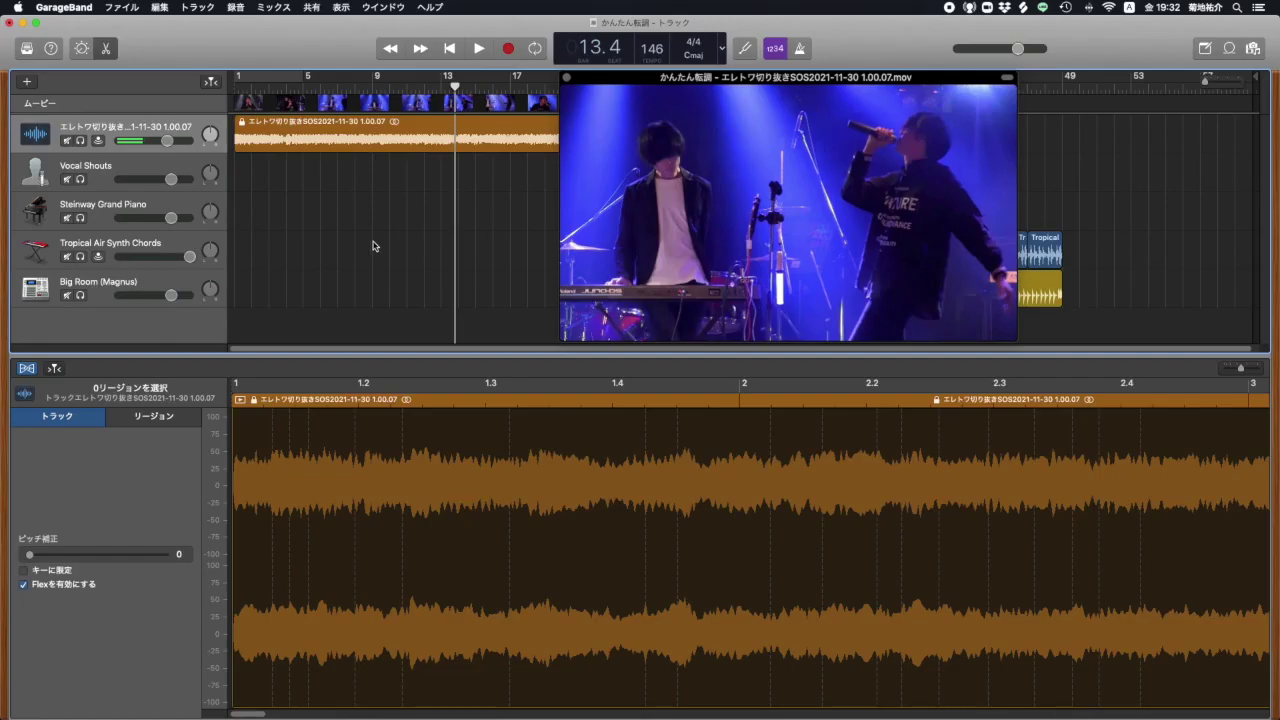
Reselect the movie's audio region, show its track-level editor settings, and turn off the Flex view of the waveform.
{"action": "left_click", "coordinate": [336, 143]}
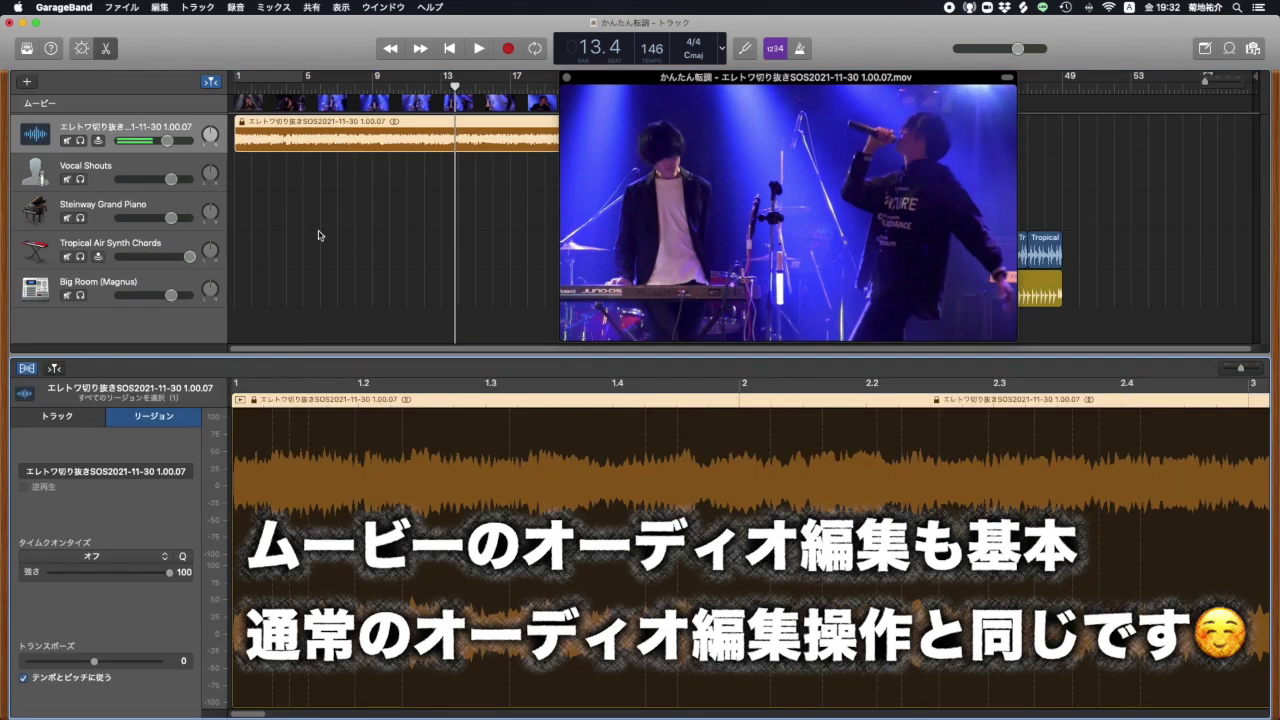
{"action": "left_click", "coordinate": [80, 419]}
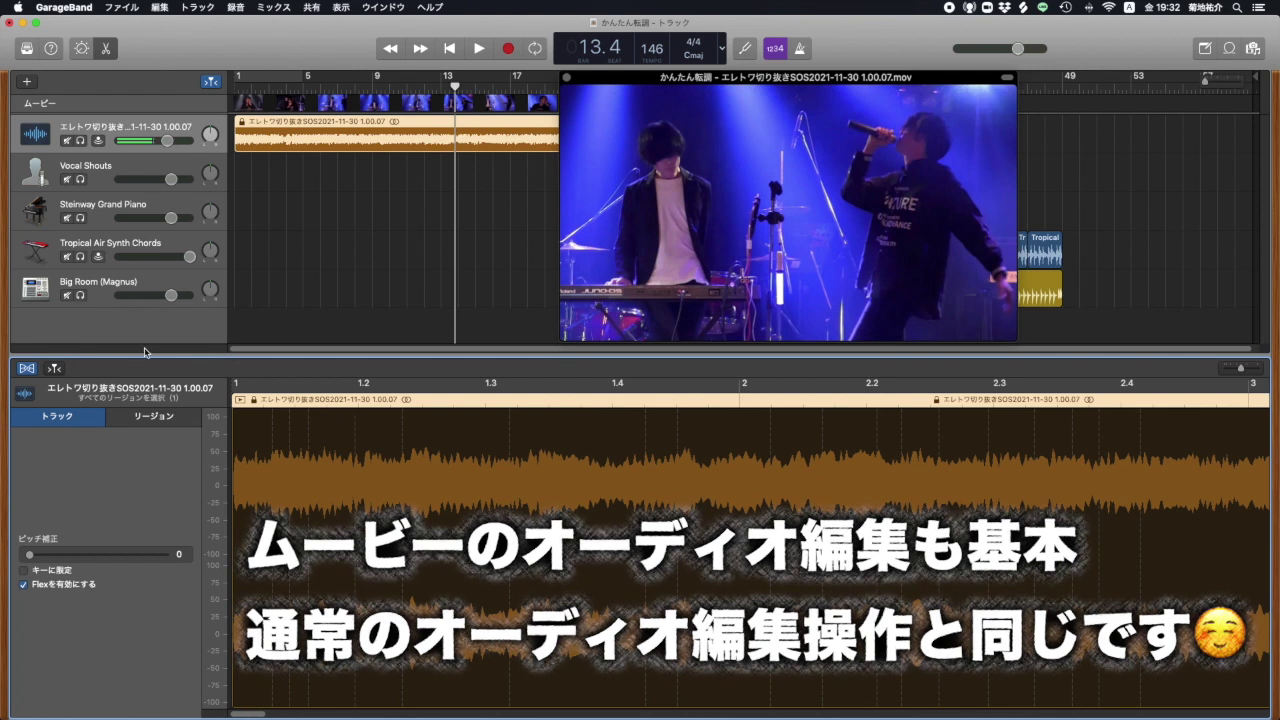
{"action": "left_click", "coordinate": [29, 369]}
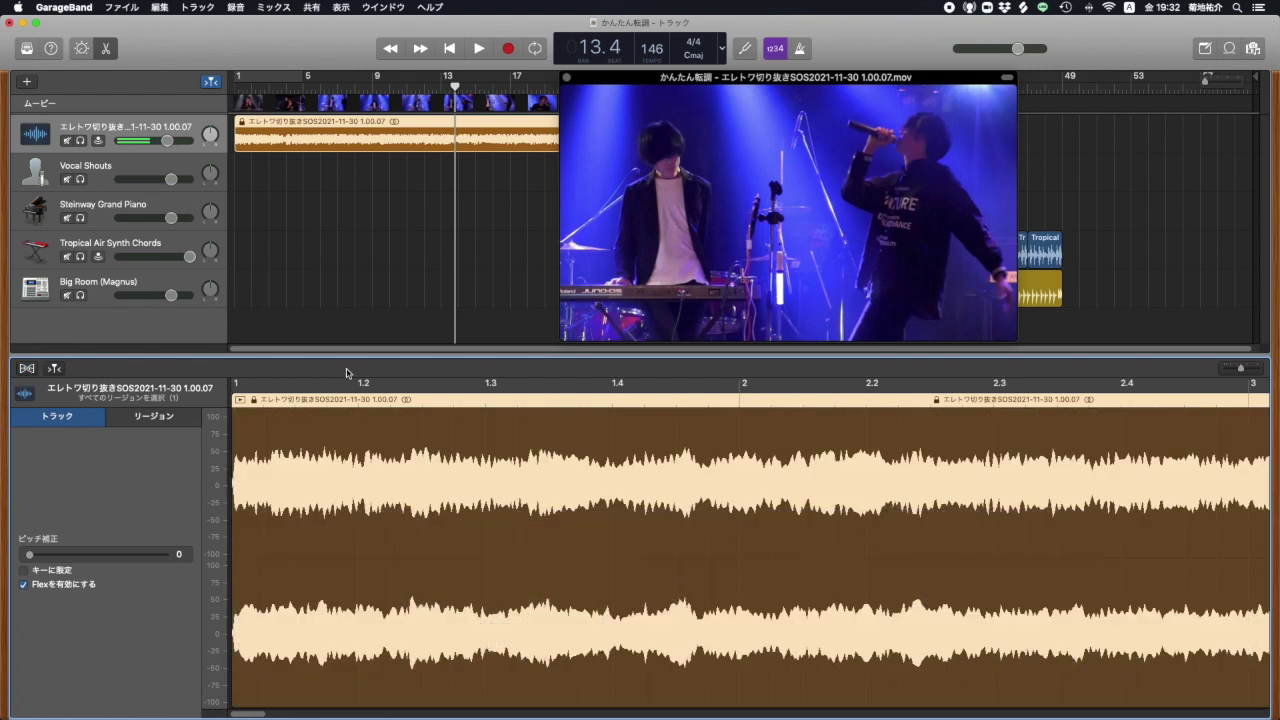
Return the playhead to bar 13, turn off テンポとピッチに従う for the movie's audio region, and play from there.
{"action": "key", "text": "space"}
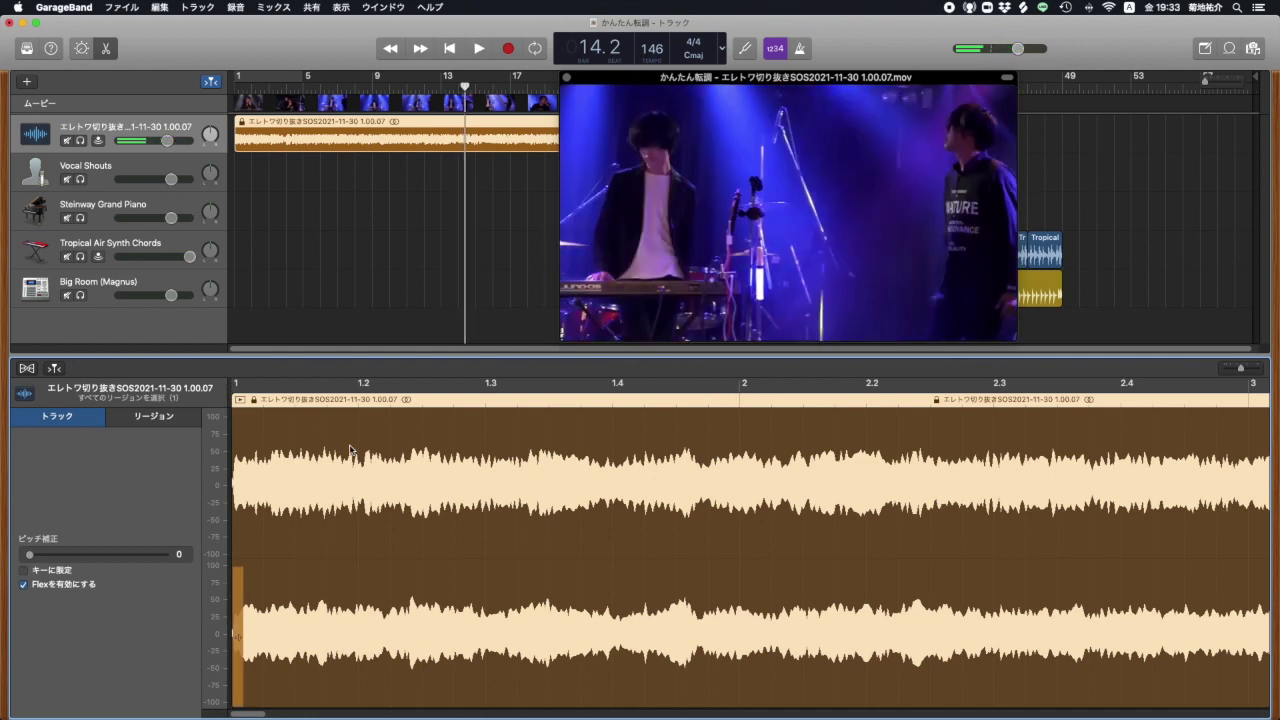
{"action": "key", "text": "Left"}
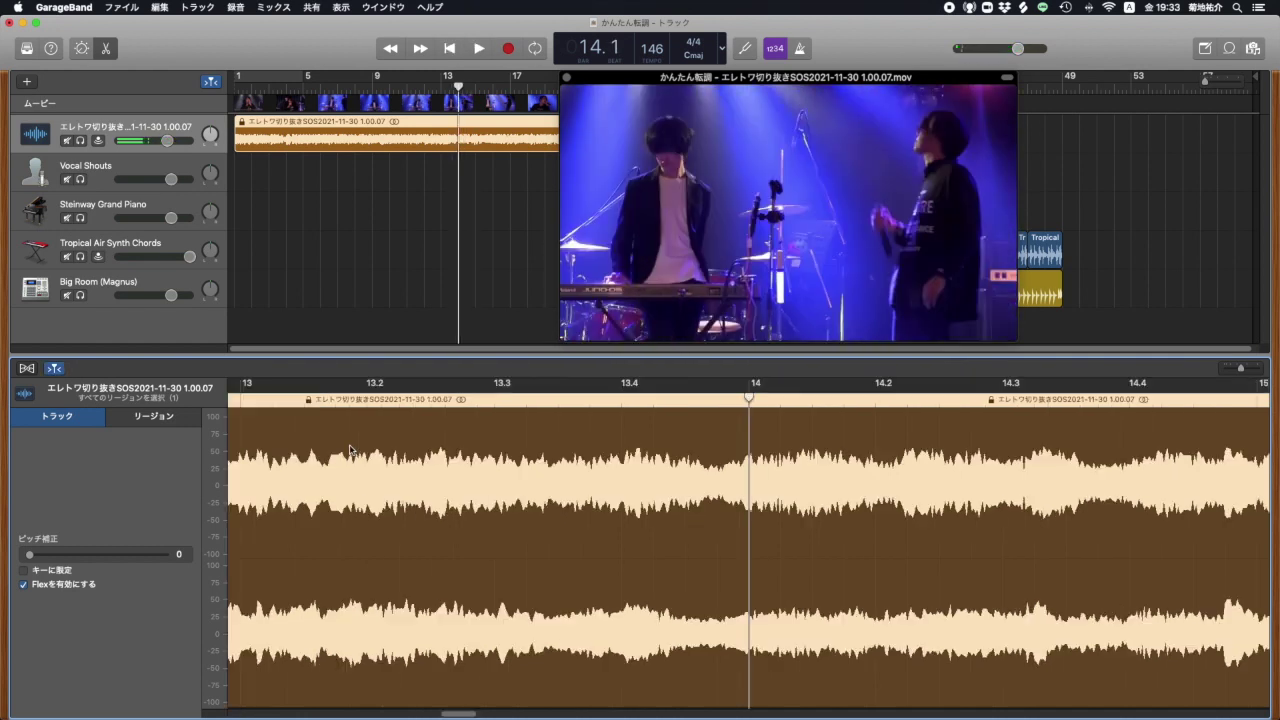
{"action": "key", "text": "Left"}
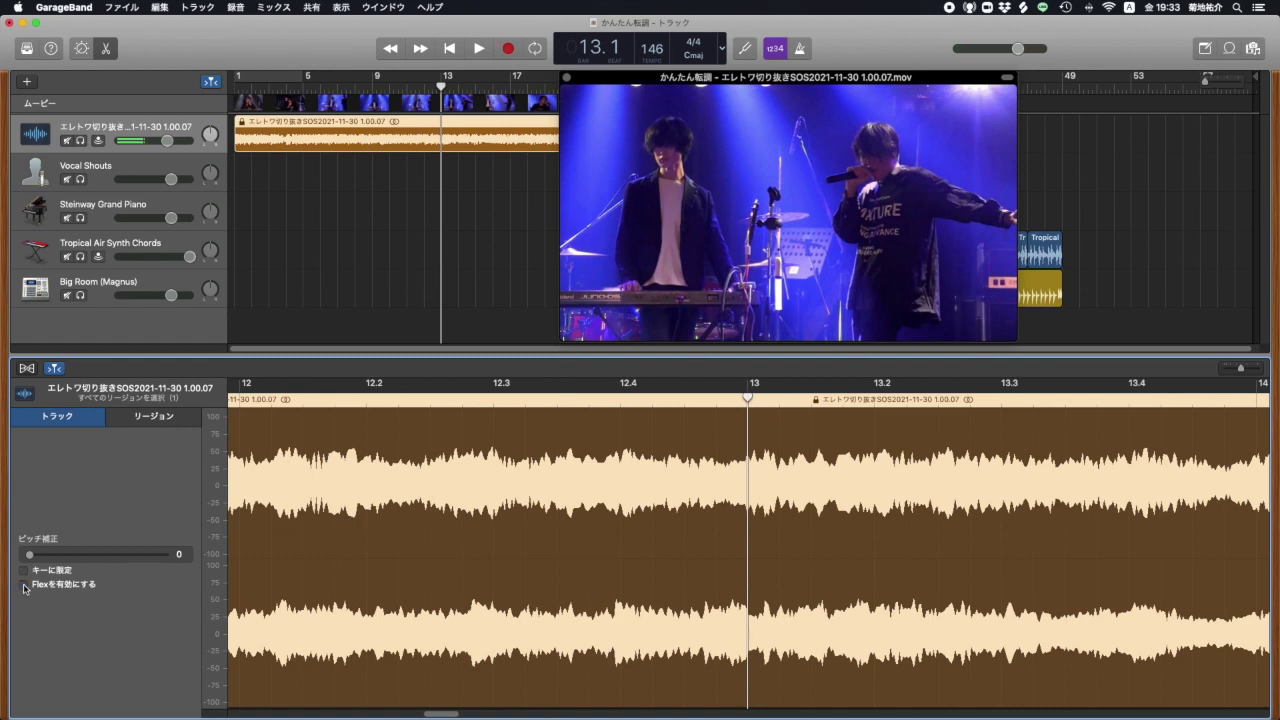
{"action": "left_click", "coordinate": [144, 421]}
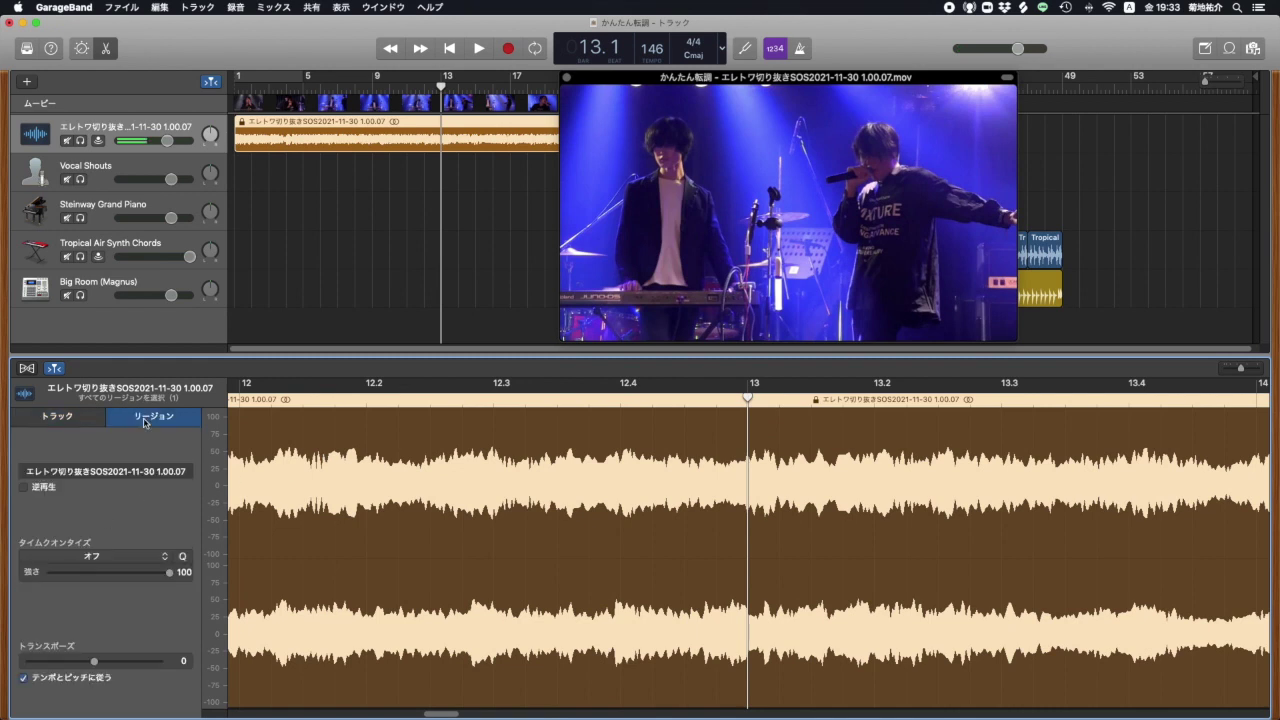
{"action": "left_click", "coordinate": [20, 680]}
{"action": "key", "text": "space"}
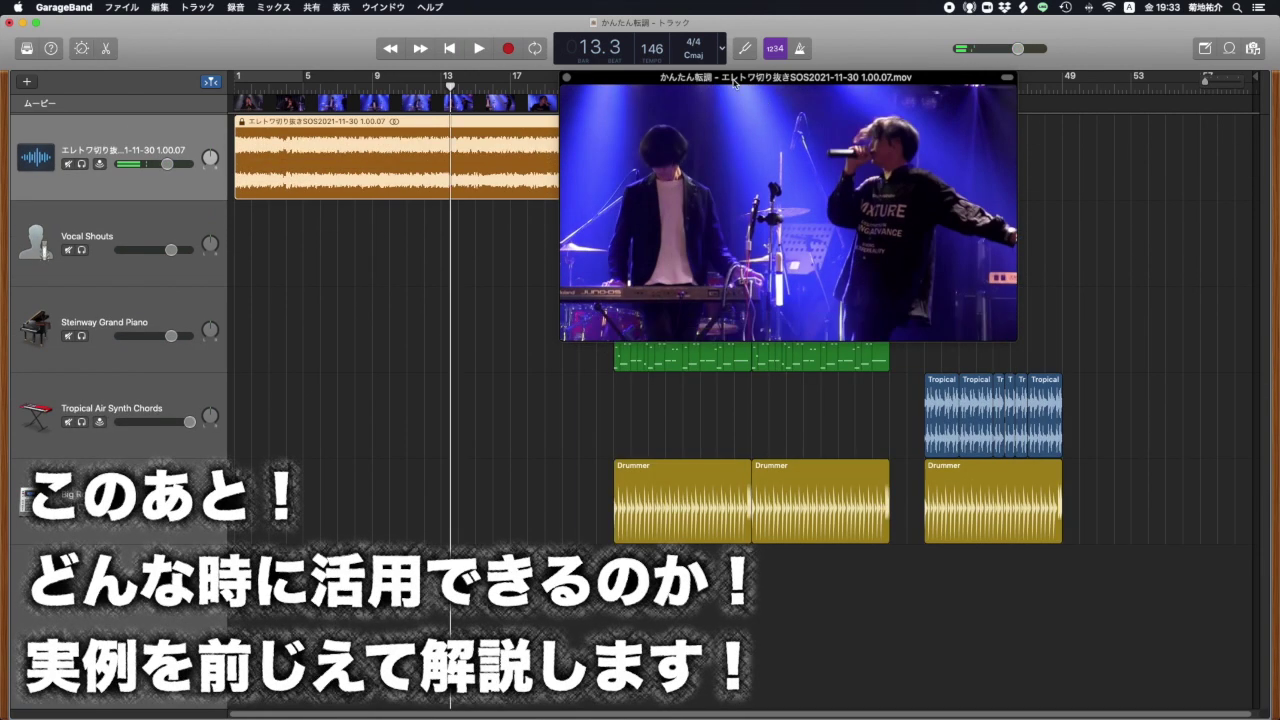
Move the movie window down off the ruler and lower the movie audio track's volume to -60.0 dB.
{"action": "left_click_drag", "start_coordinate": [728, 91], "coordinate": [697, 264]}
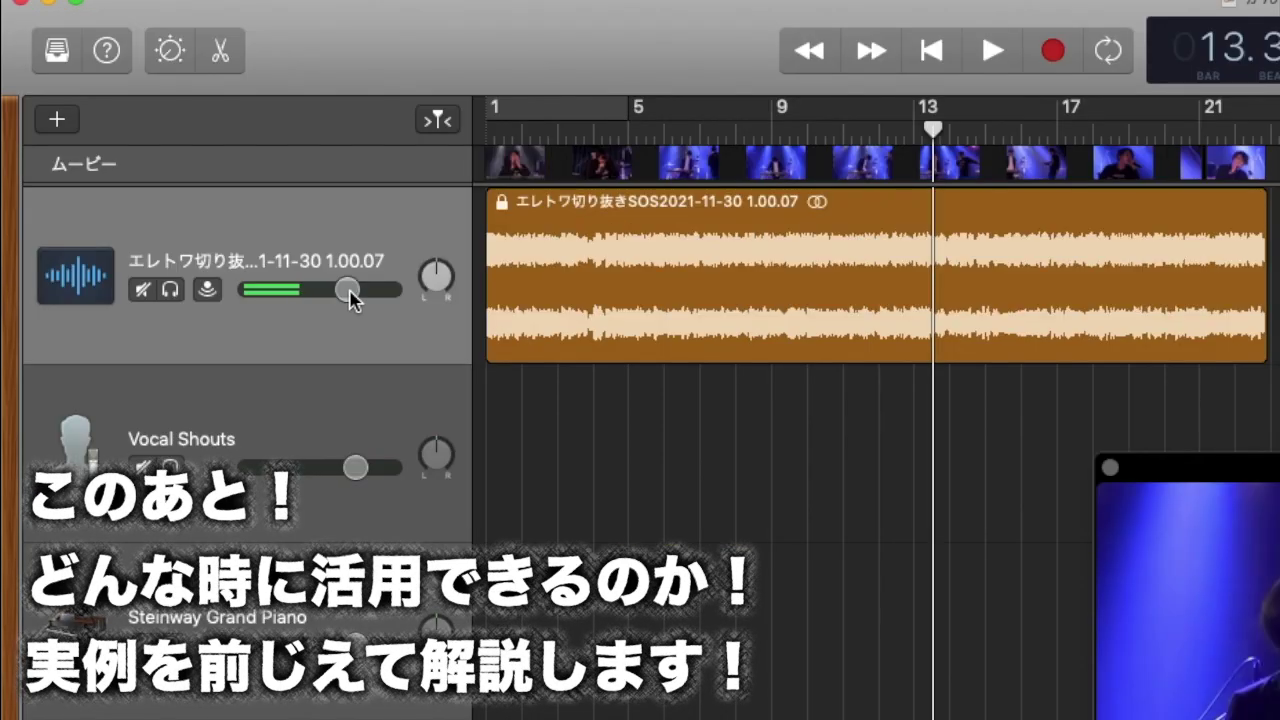
{"action": "left_click_drag", "start_coordinate": [172, 168], "coordinate": [67, 169]}
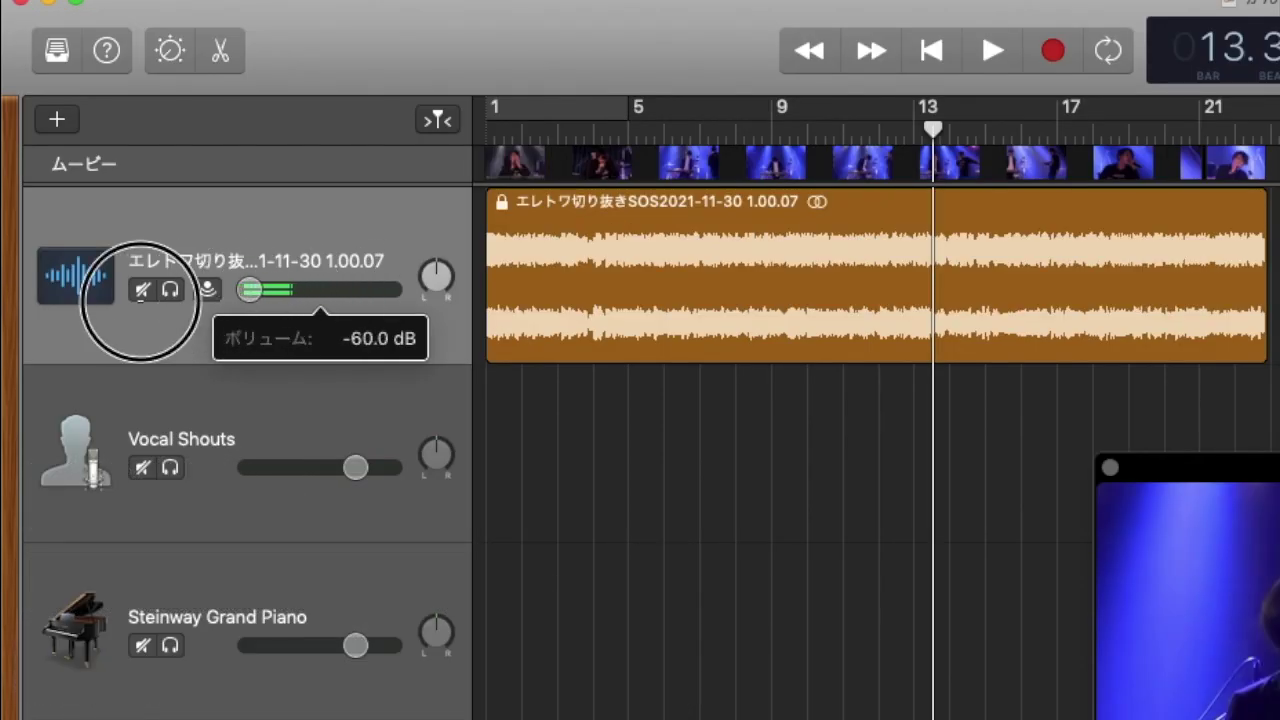
Record a piano part on the Steinway Grand Piano track from bar 1 to about bar 10 while the movie plays.
{"action": "left_click", "coordinate": [300, 612]}
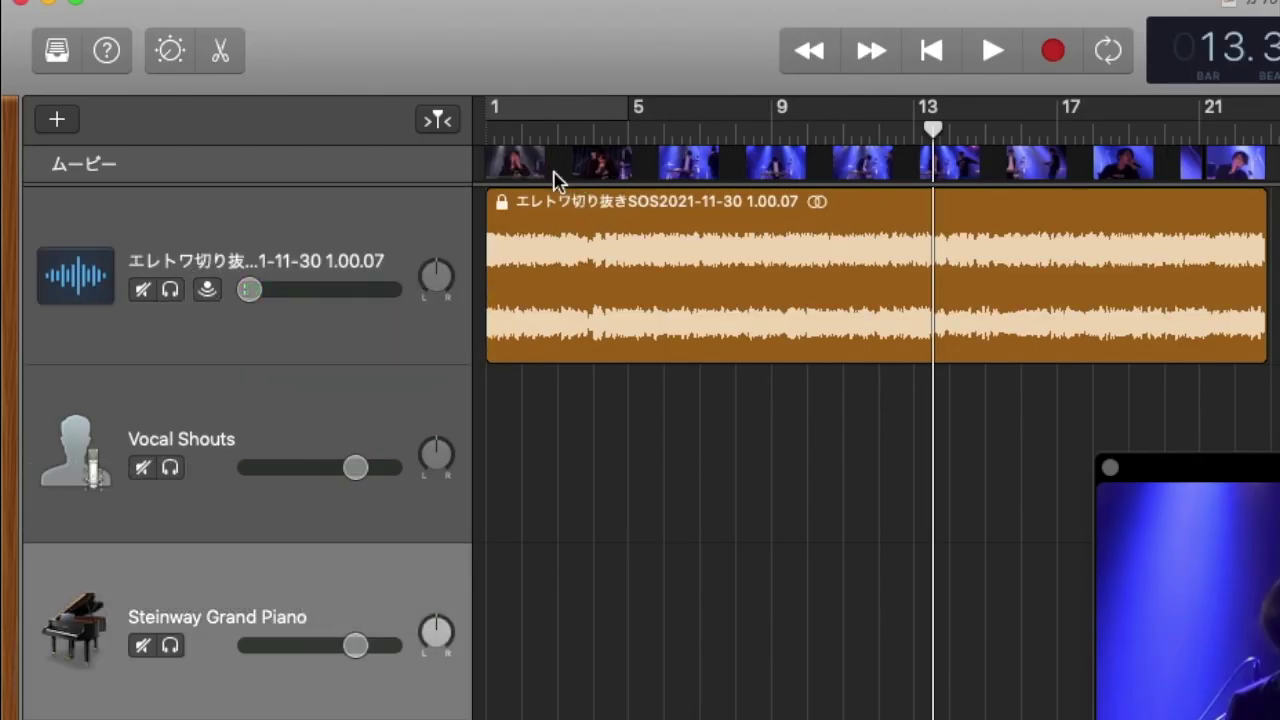
{"action": "key", "text": "Return"}
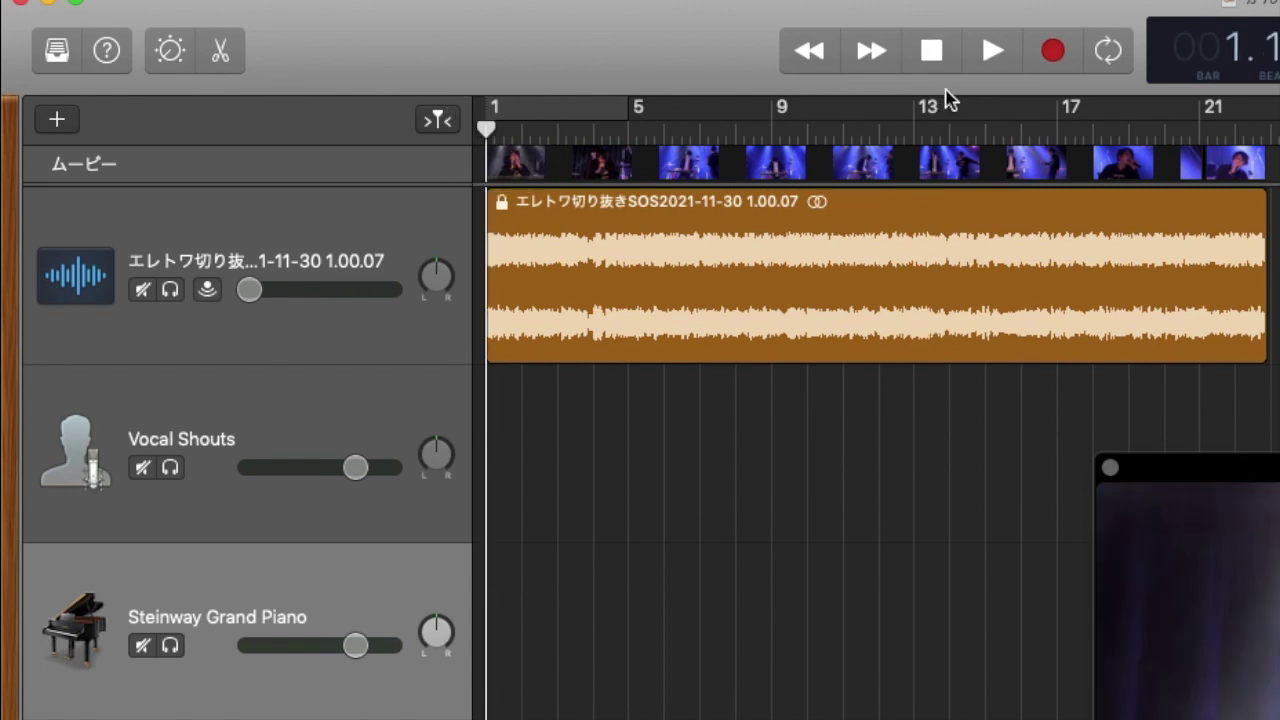
{"action": "left_click", "coordinate": [1056, 52]}
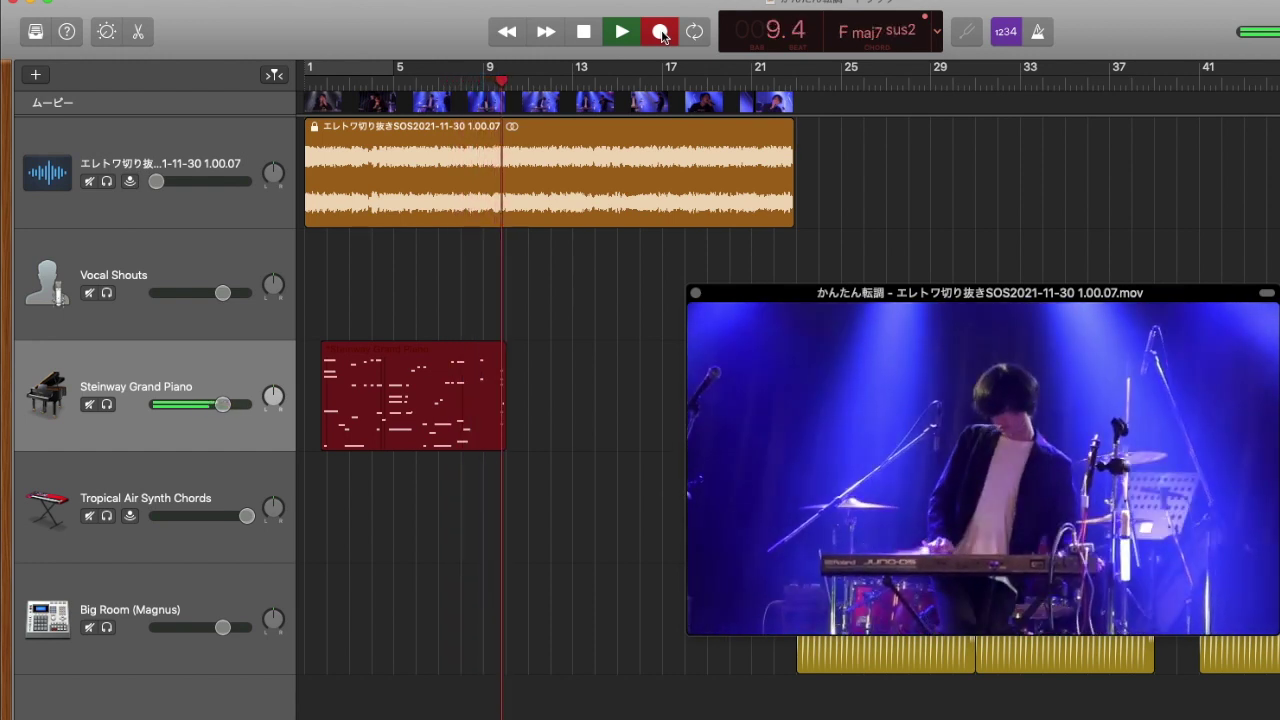
{"action": "left_click", "coordinate": [661, 33]}
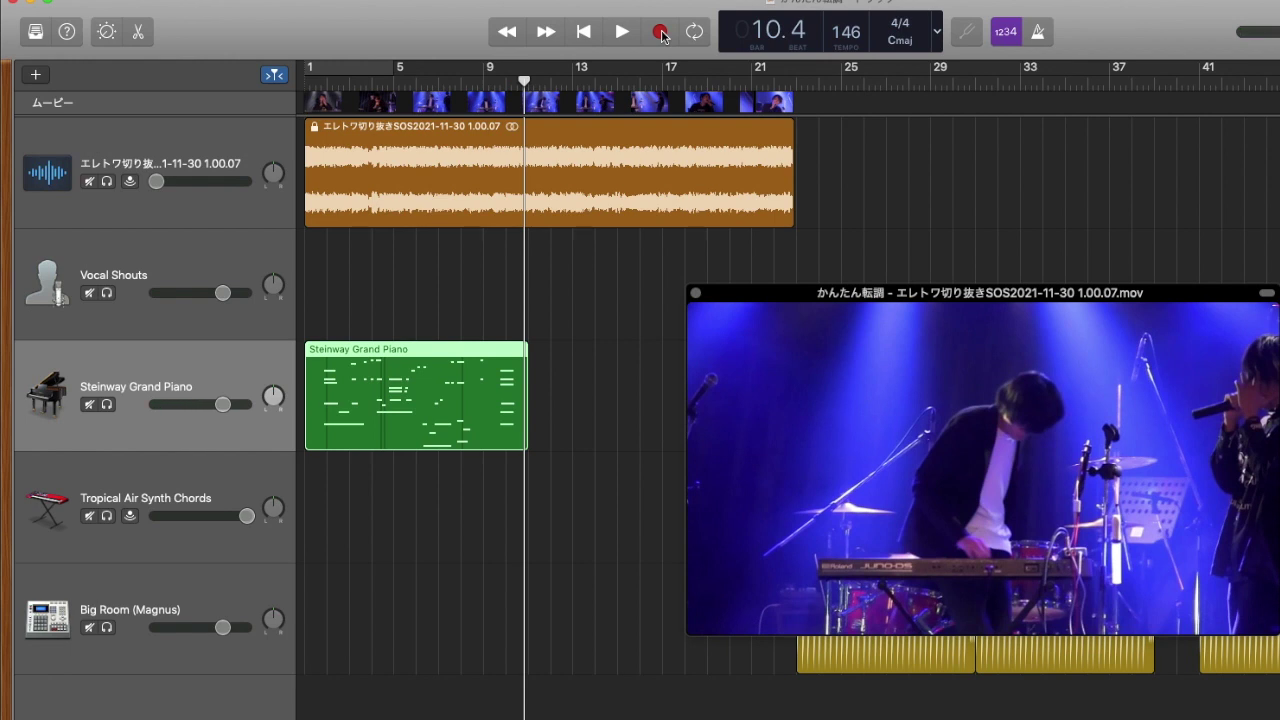
Record a part on the Vocal Shouts track from the project start to about bar 7, muting the Steinway Grand Piano track meanwhile.
{"action": "left_click", "coordinate": [223, 260]}
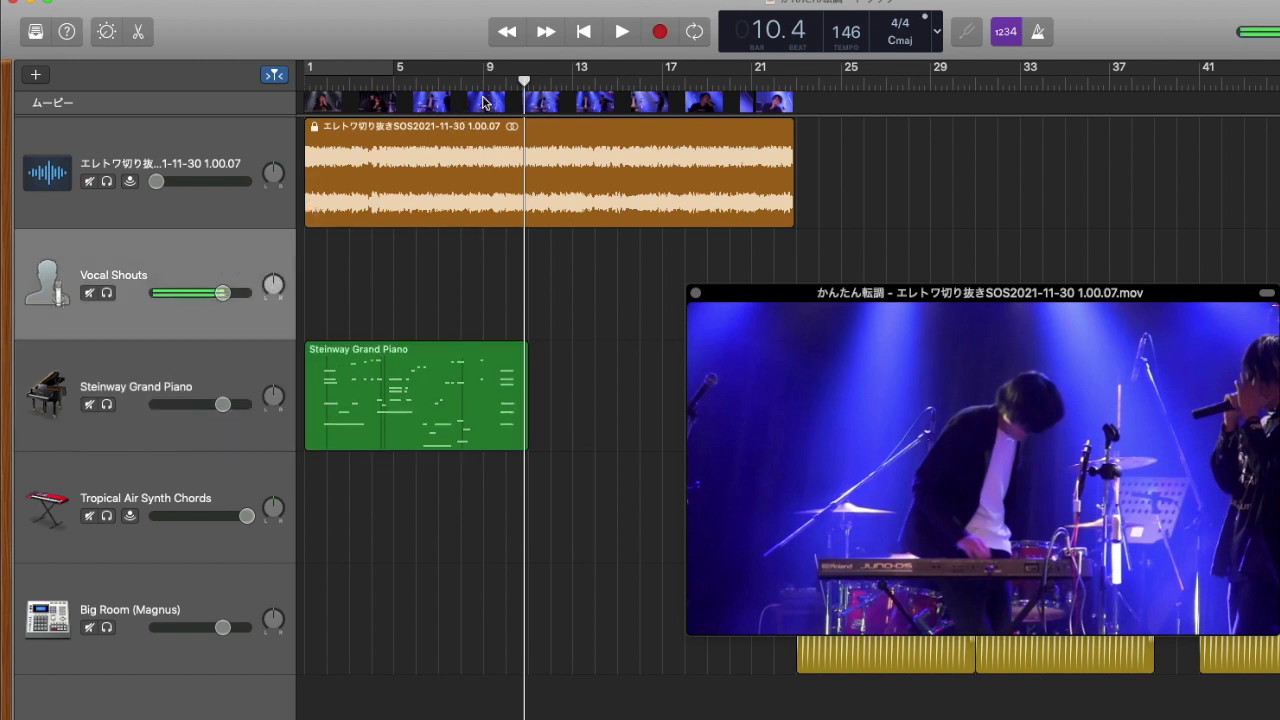
{"action": "left_click", "coordinate": [307, 82]}
{"action": "key", "text": "space"}
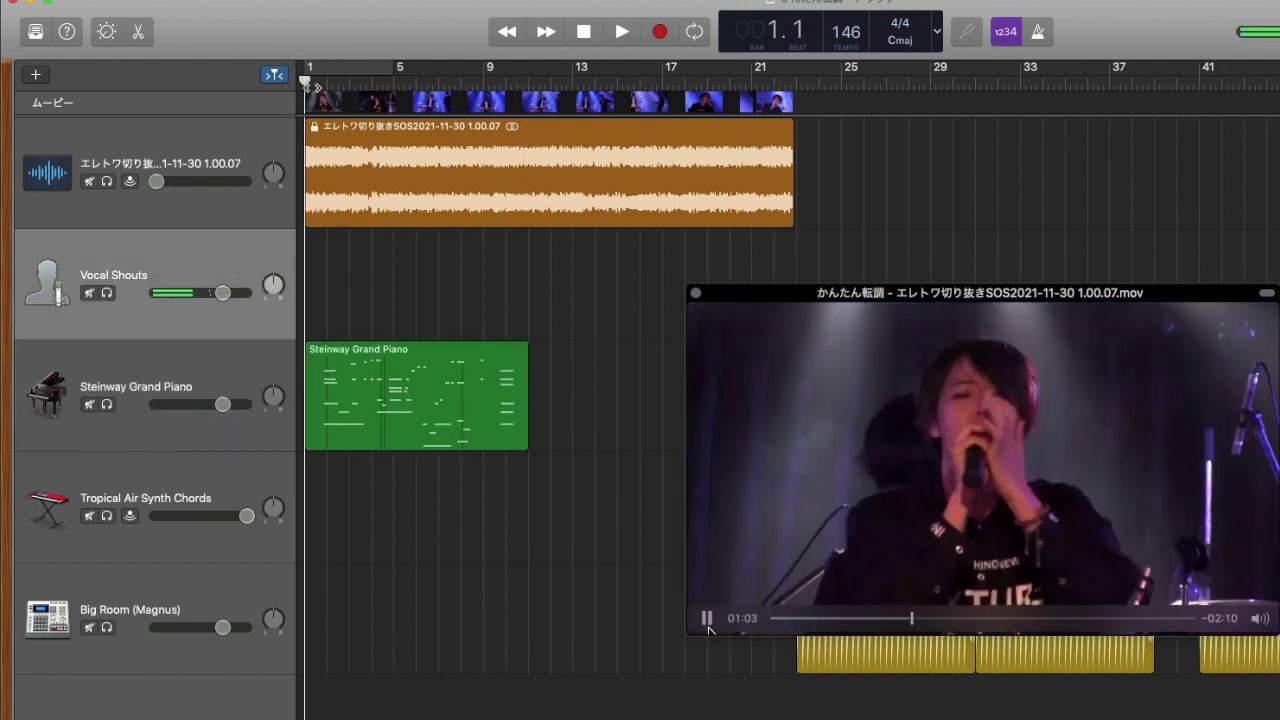
{"action": "left_click", "coordinate": [662, 33]}
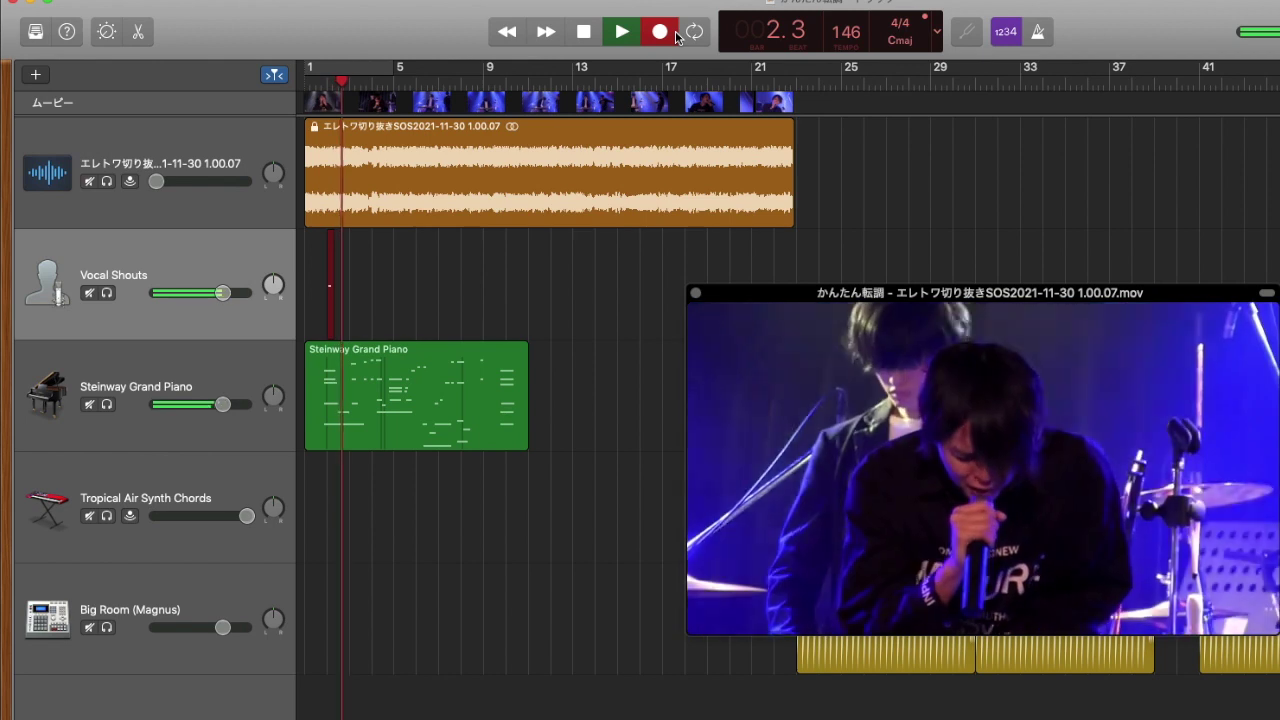
{"action": "left_click", "coordinate": [89, 404]}
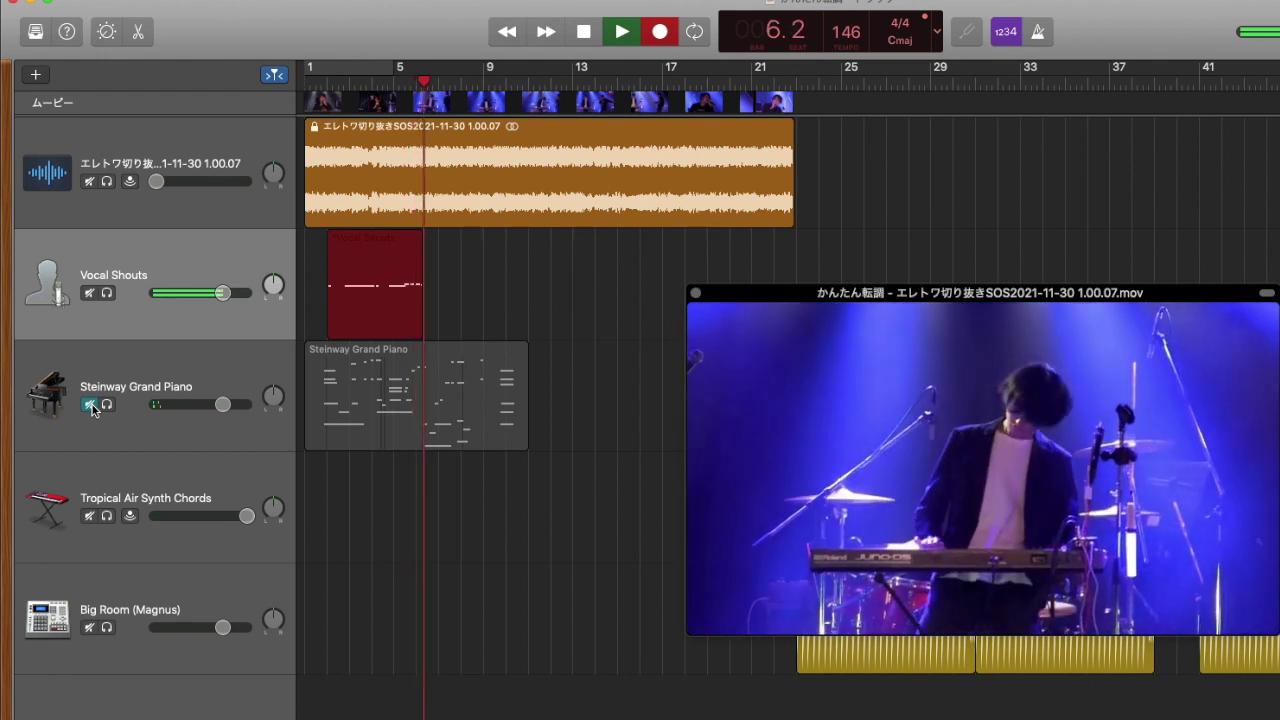
{"action": "key", "text": "space"}
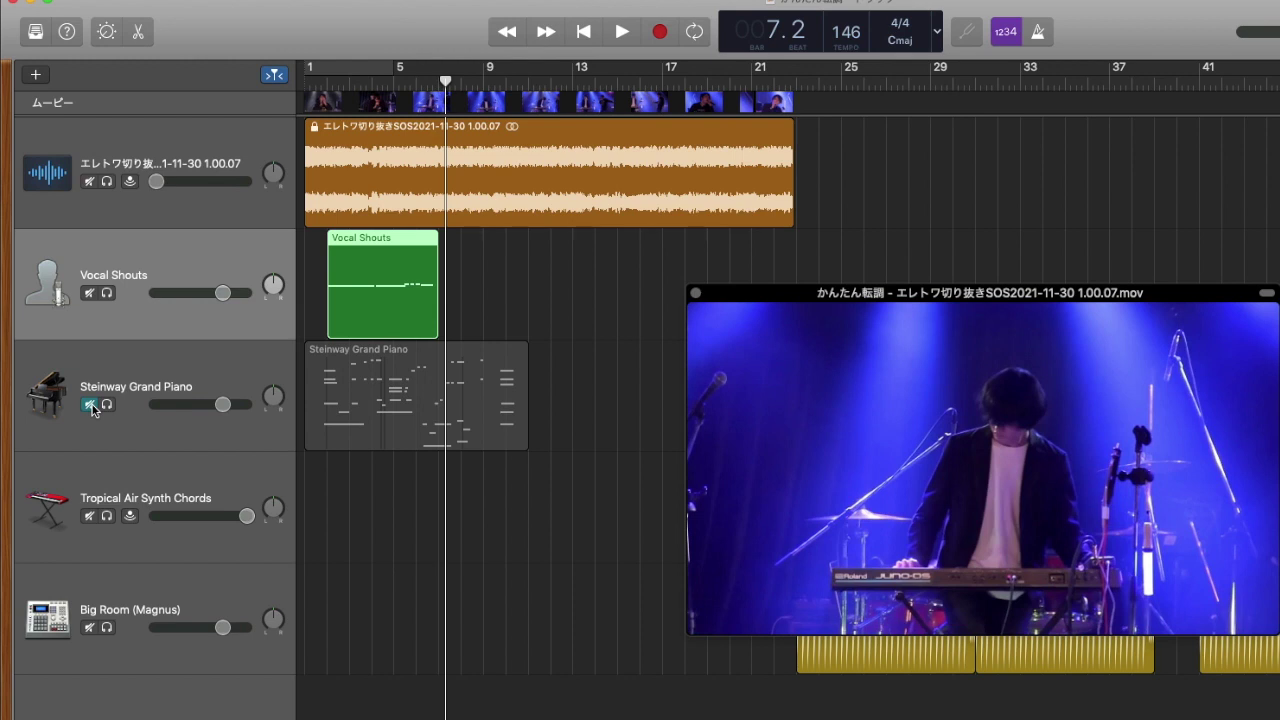
Enlarge the movie window, reposition it over the track area, and close it.
{"action": "mouse_move", "coordinate": [870, 362]}
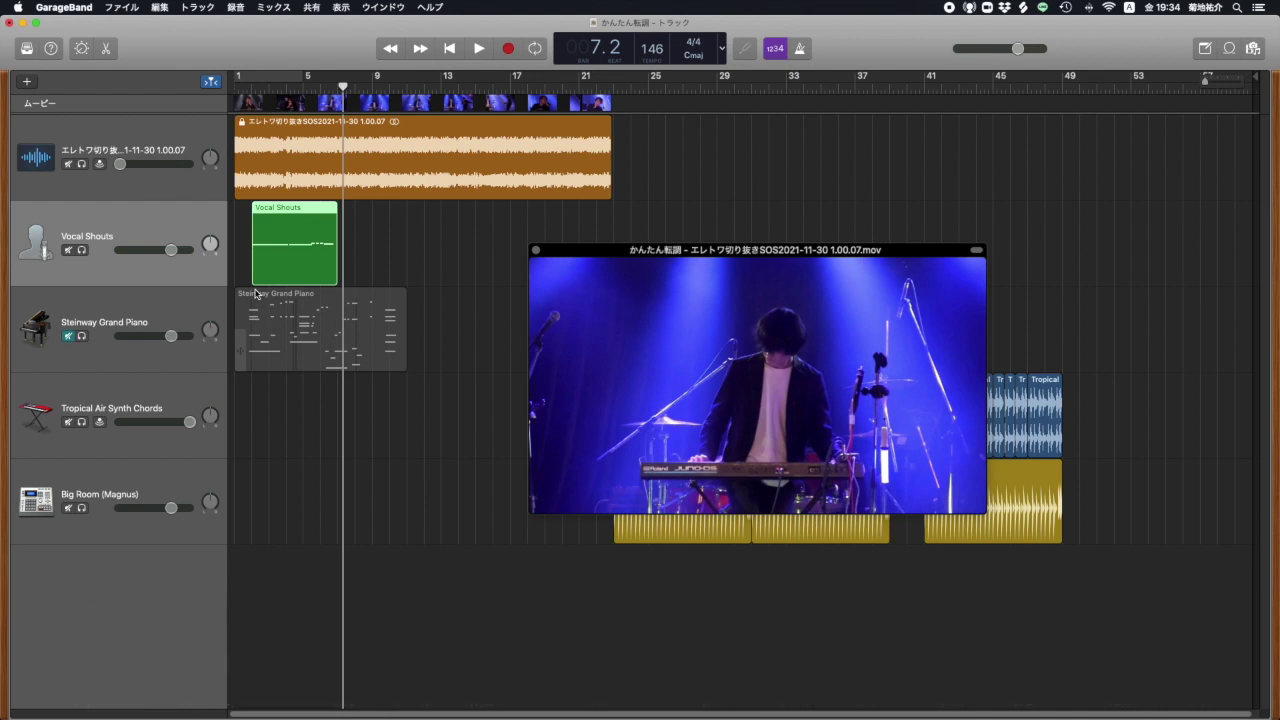
{"action": "left_click_drag", "start_coordinate": [985, 512], "coordinate": [1226, 694]}
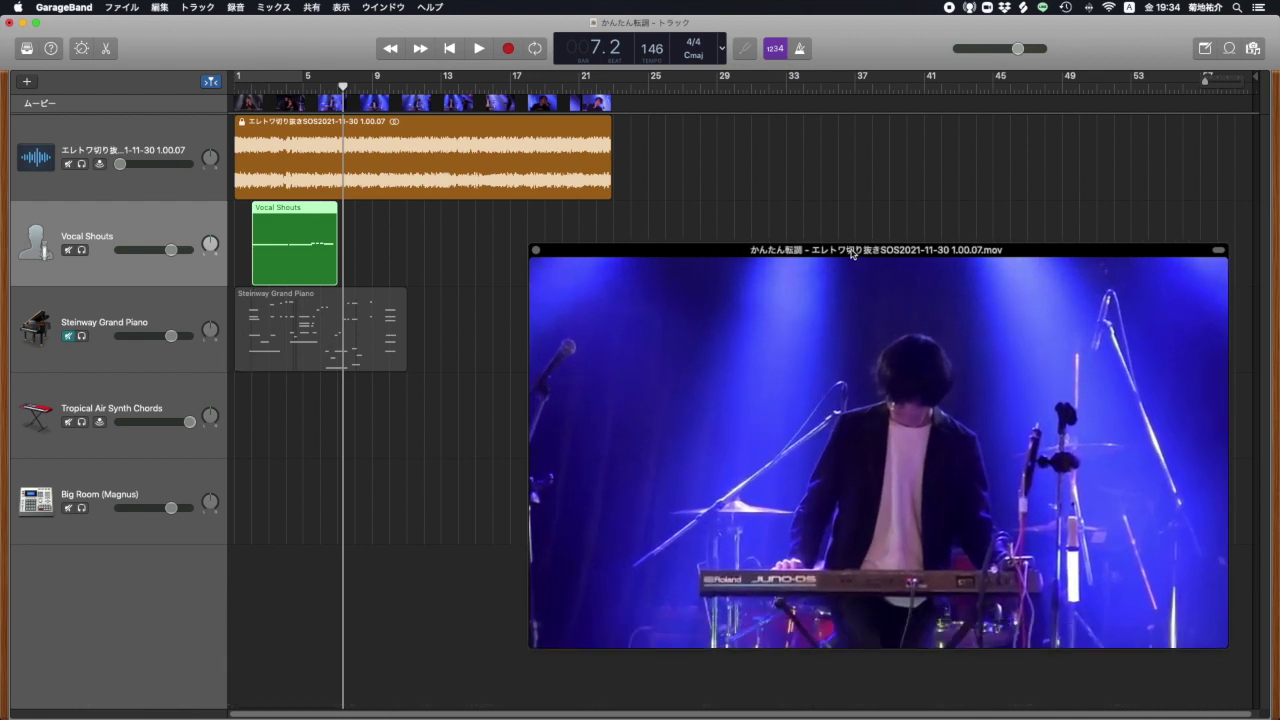
{"action": "left_click_drag", "start_coordinate": [856, 252], "coordinate": [787, 210]}
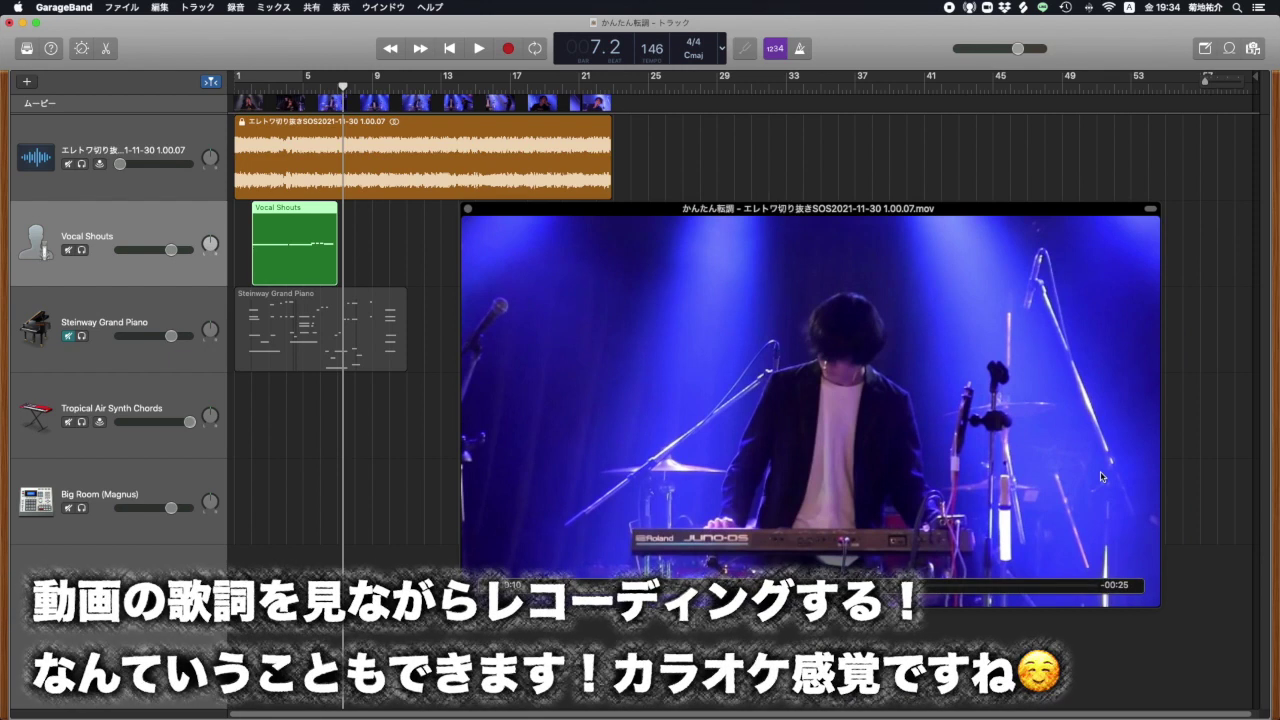
{"action": "left_click", "coordinate": [468, 209]}
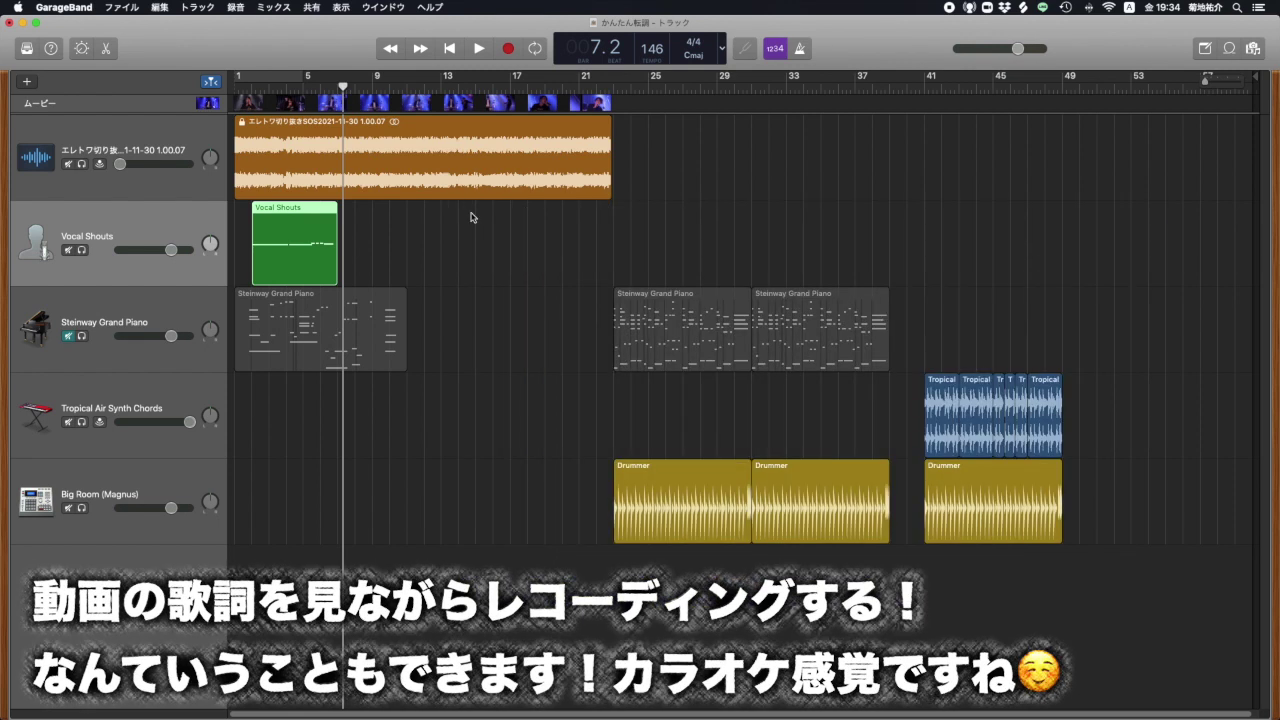
Open the オーディオをムービーに書き出す dialog for exporting the project's audio to the movie.
{"action": "left_click", "coordinate": [123, 6]}
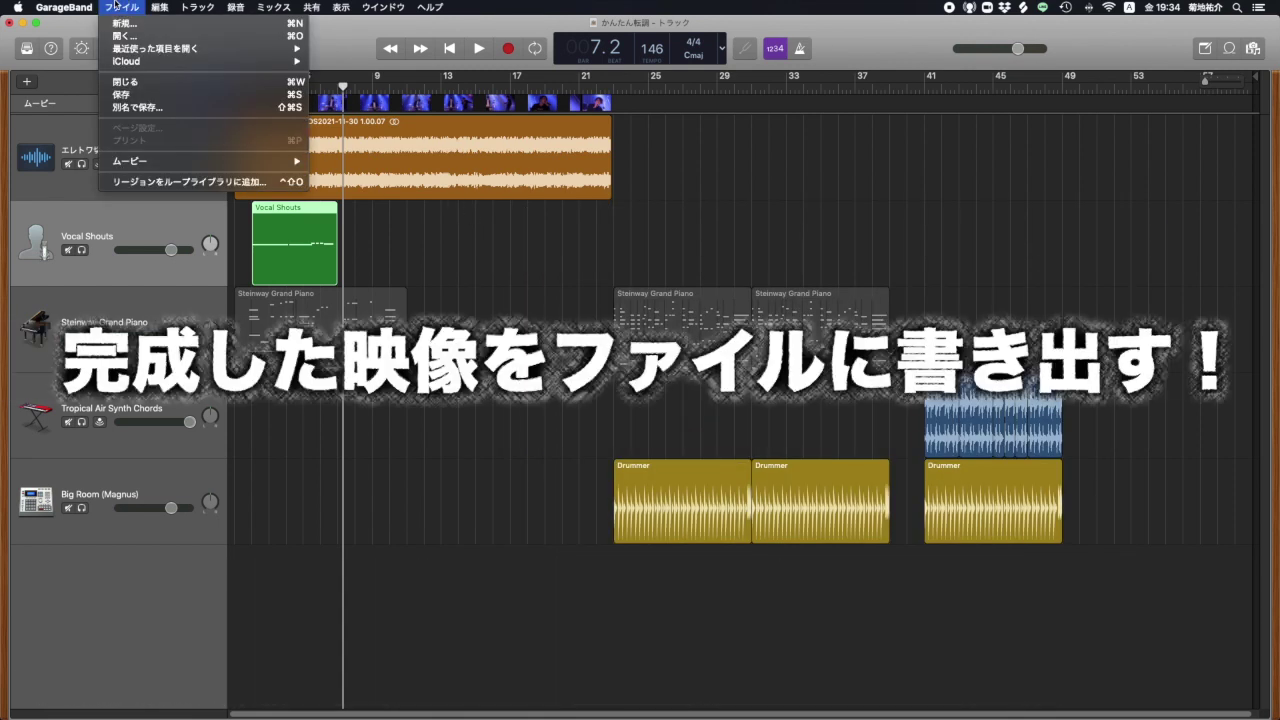
{"action": "left_click", "coordinate": [367, 181]}
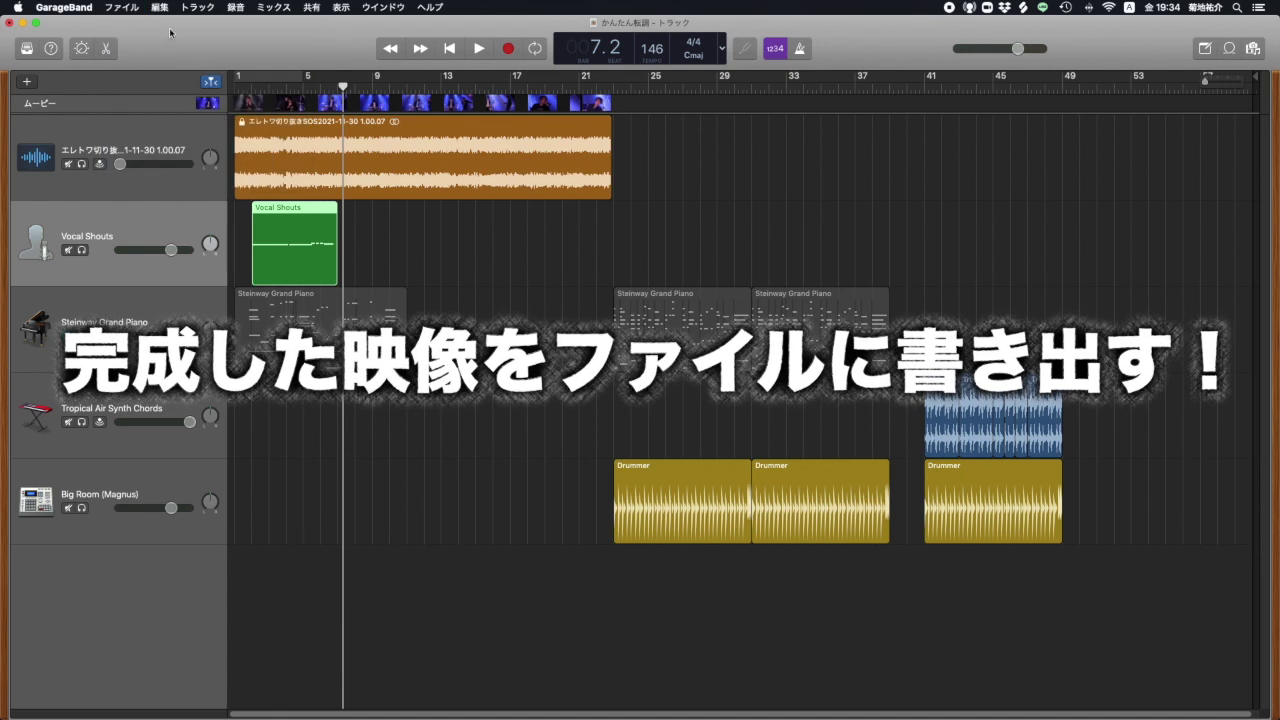
{"action": "left_click", "coordinate": [122, 7]}
{"action": "mouse_move", "coordinate": [158, 6]}
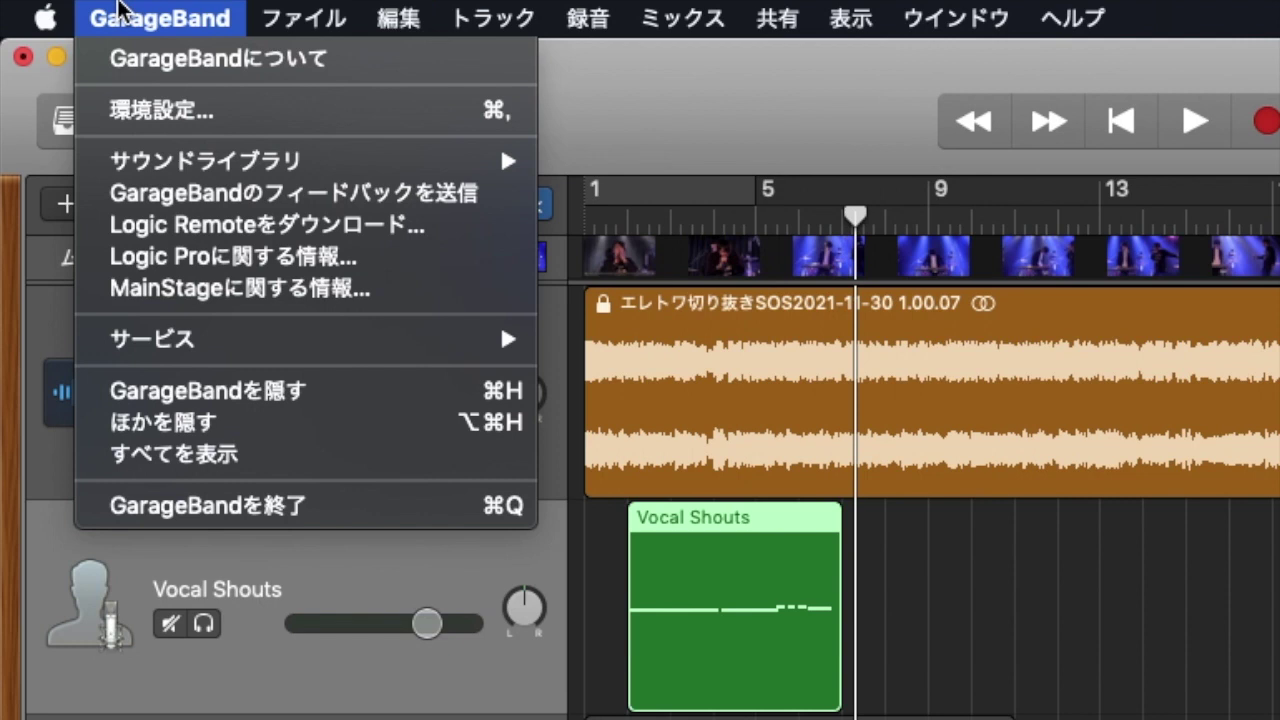
{"action": "mouse_move", "coordinate": [318, 10]}
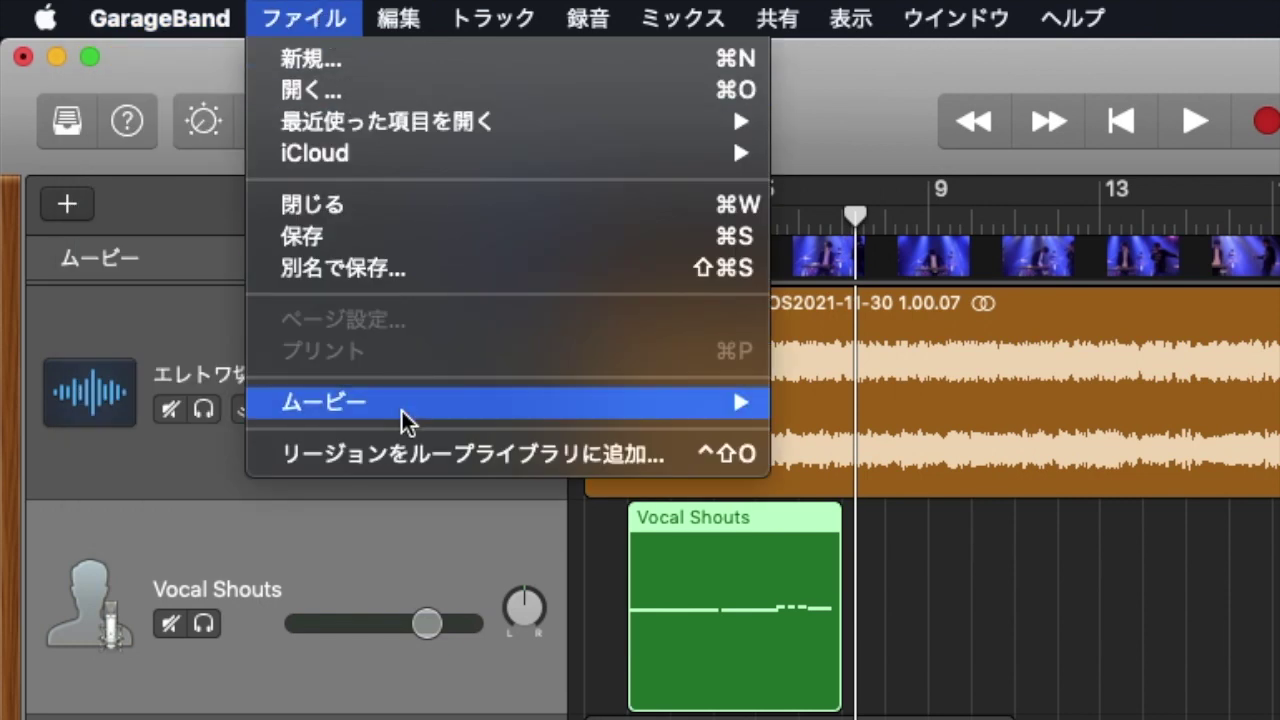
{"action": "mouse_move", "coordinate": [402, 408]}
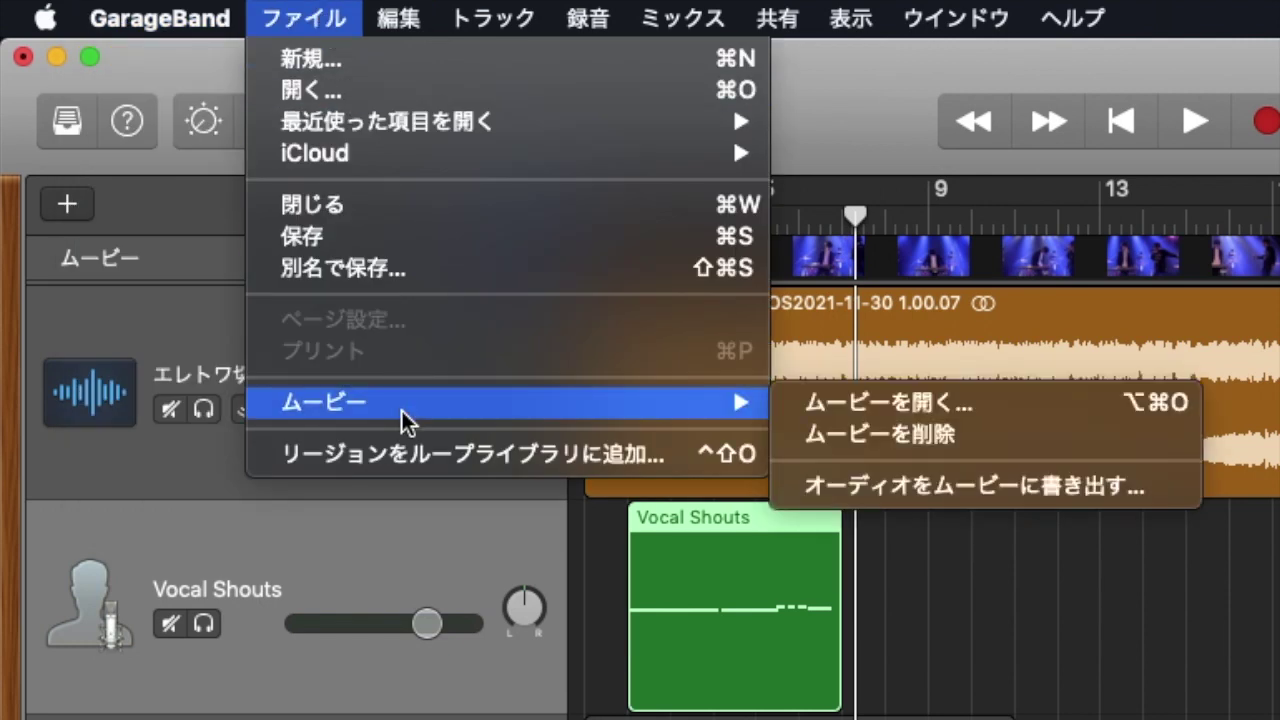
{"action": "left_click", "coordinate": [910, 488]}
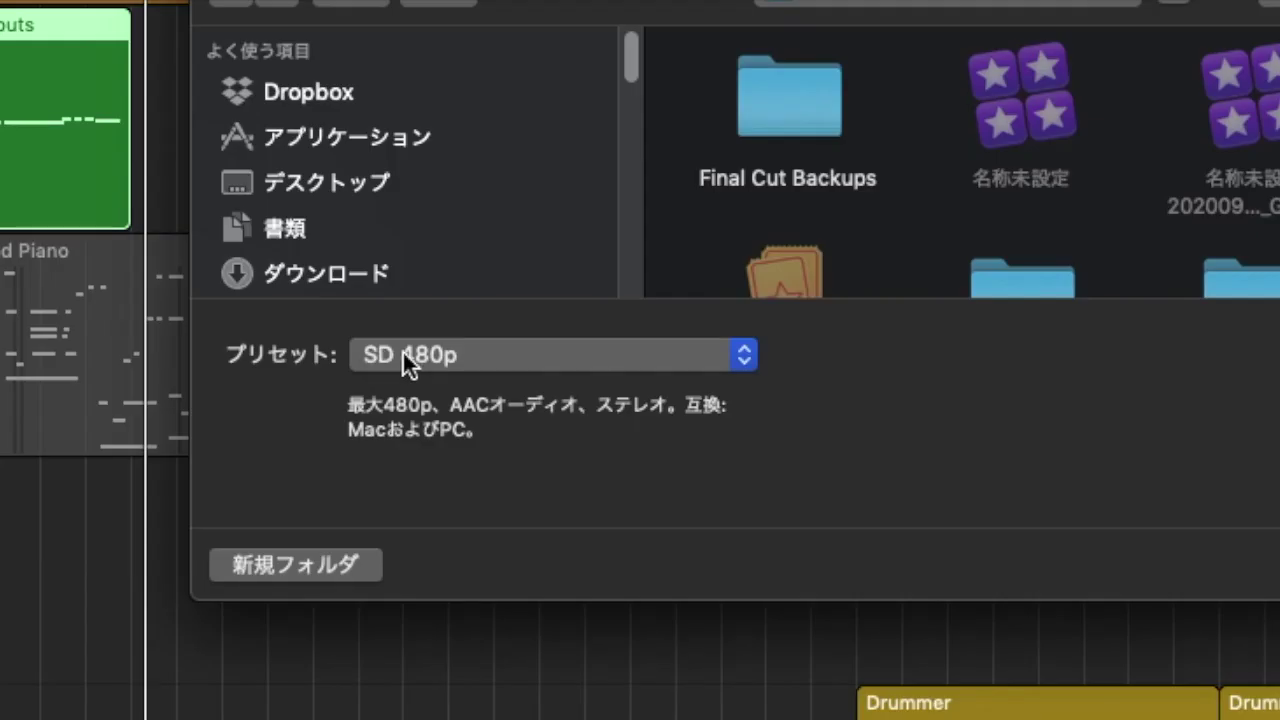
Examine the available movie export presets, keep SD 480p selected, and cancel the export.
{"action": "left_click", "coordinate": [478, 352]}
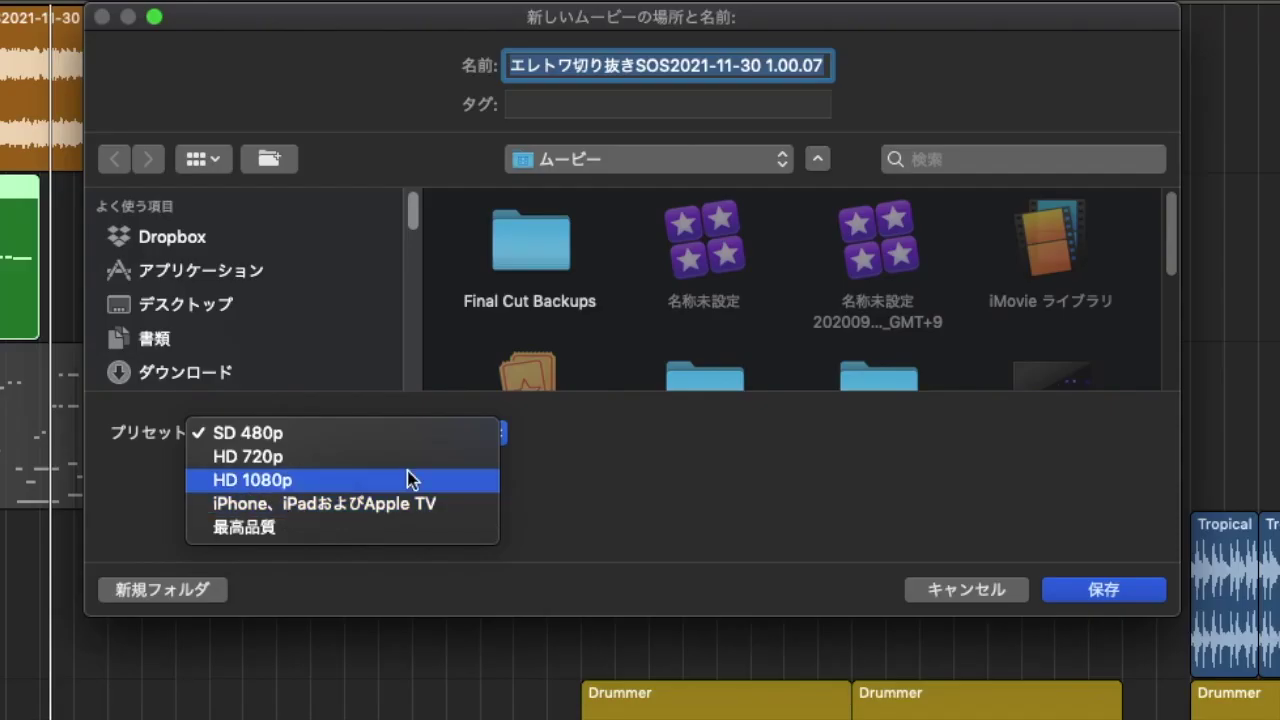
{"action": "left_click", "coordinate": [936, 418]}
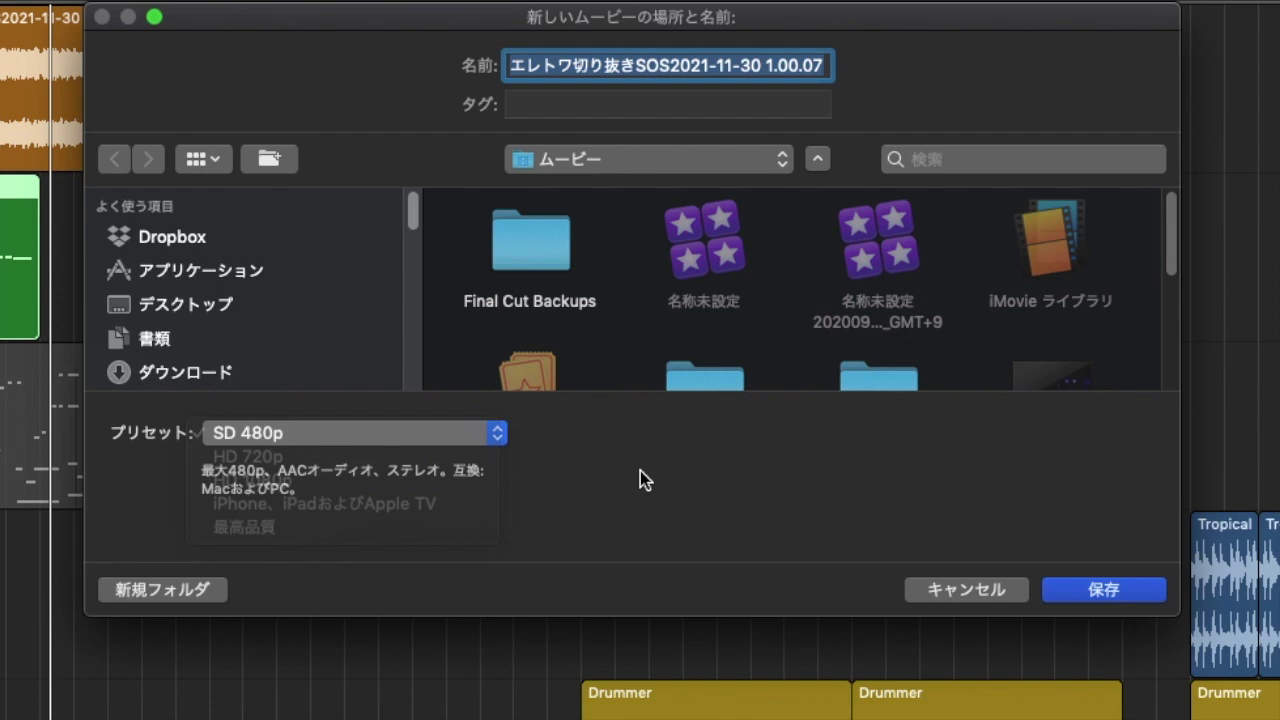
{"action": "left_click", "coordinate": [964, 591]}
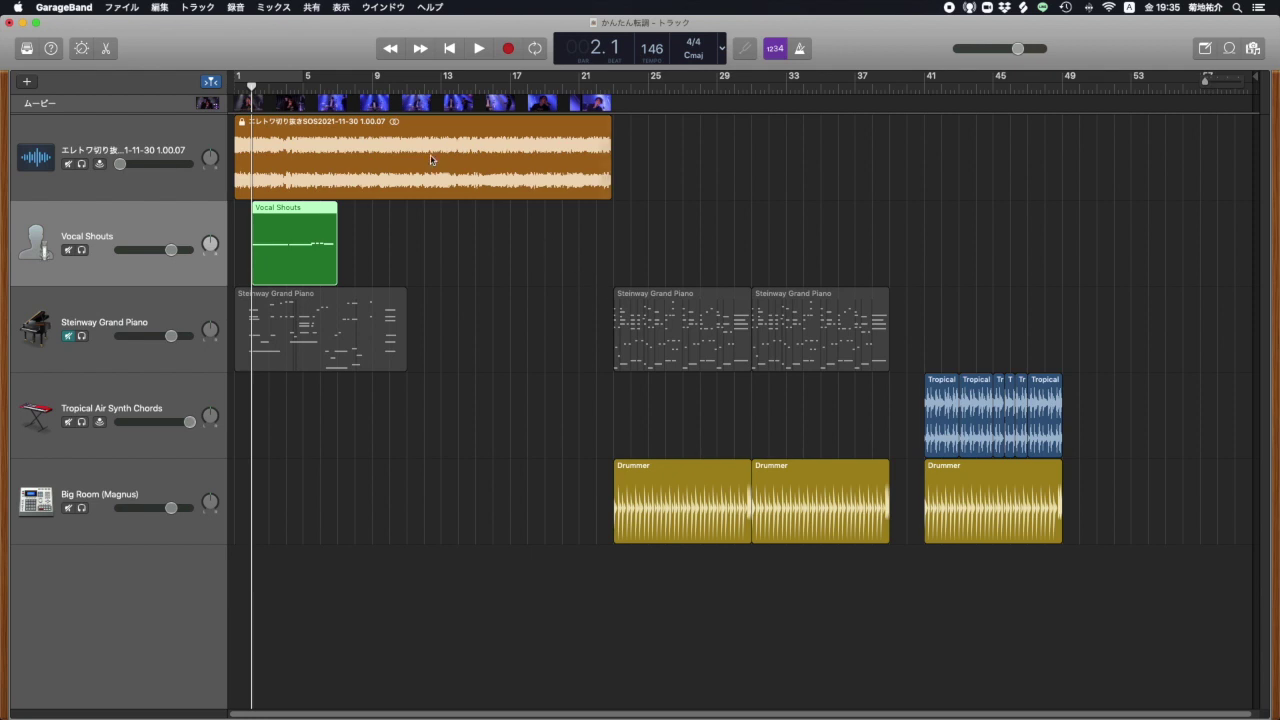
Delete the movie's audio region from its track.
{"action": "left_click", "coordinate": [405, 145]}
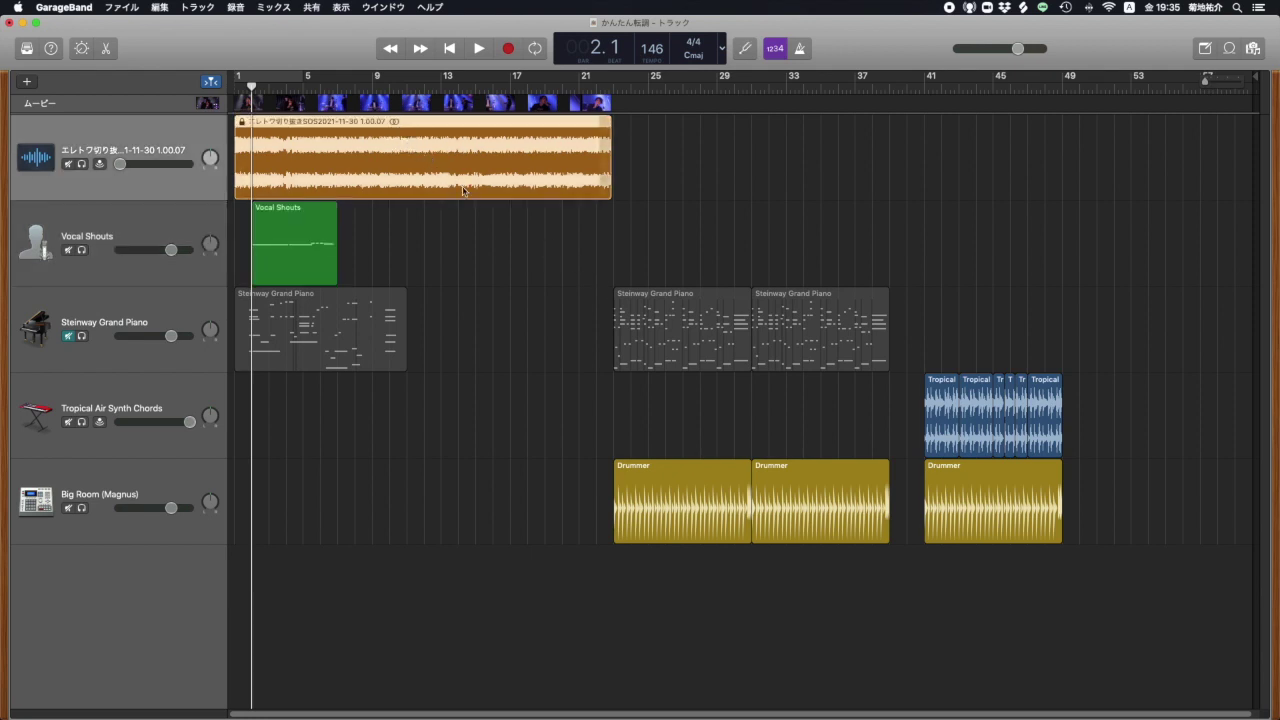
{"action": "key", "text": "Delete"}
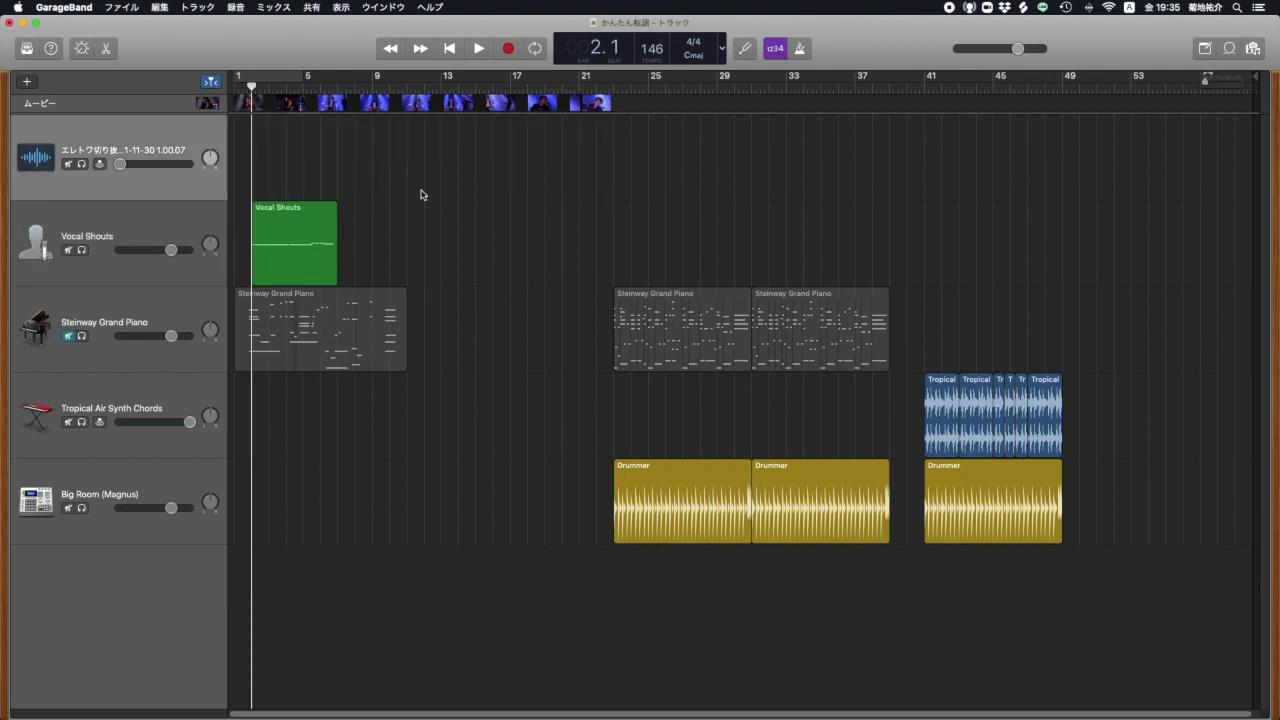
Play the recorded Vocal Shouts part together with the movie, stop at about the end of bar 6, and close the movie window.
{"action": "key", "text": "space"}
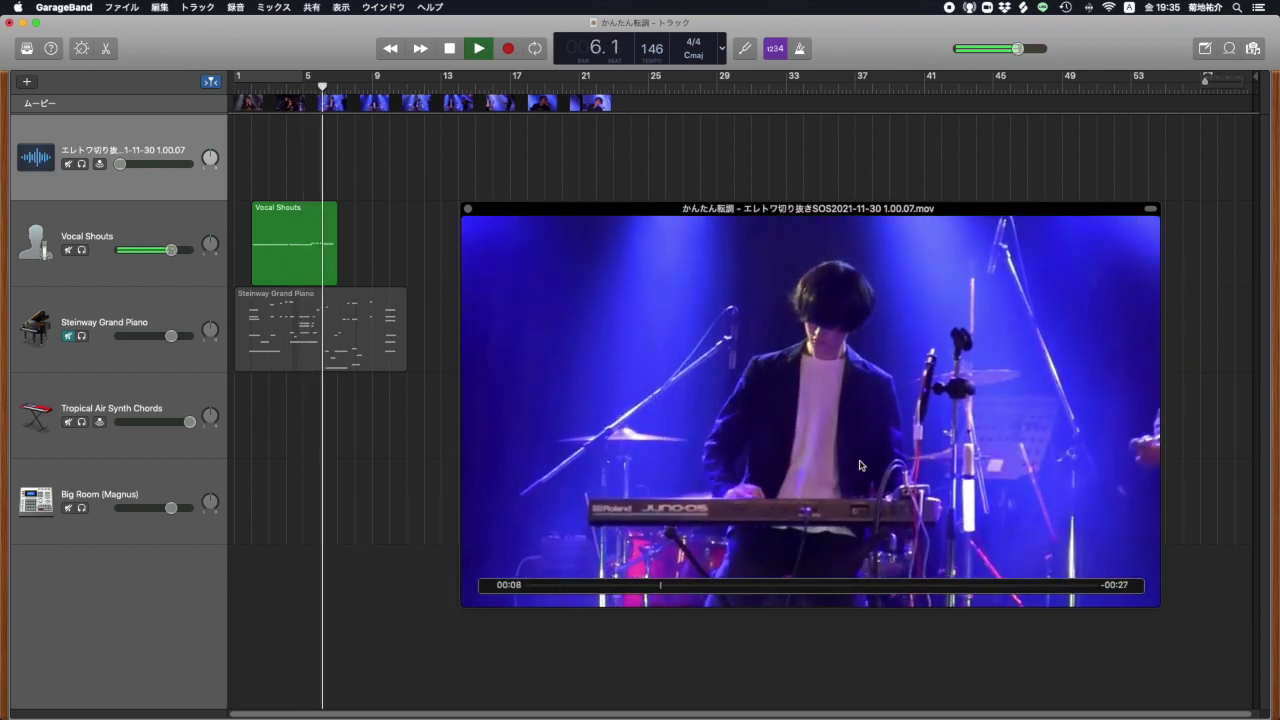
{"action": "key", "text": "space"}
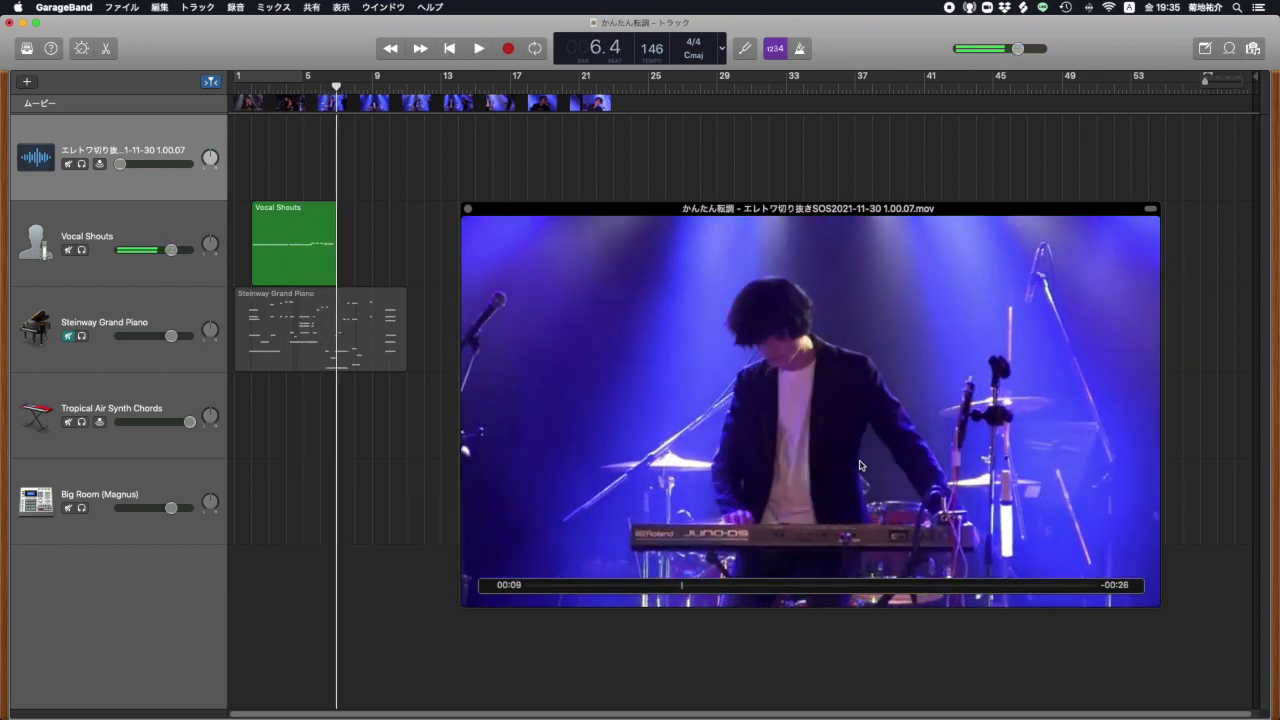
{"action": "left_click", "coordinate": [467, 209]}
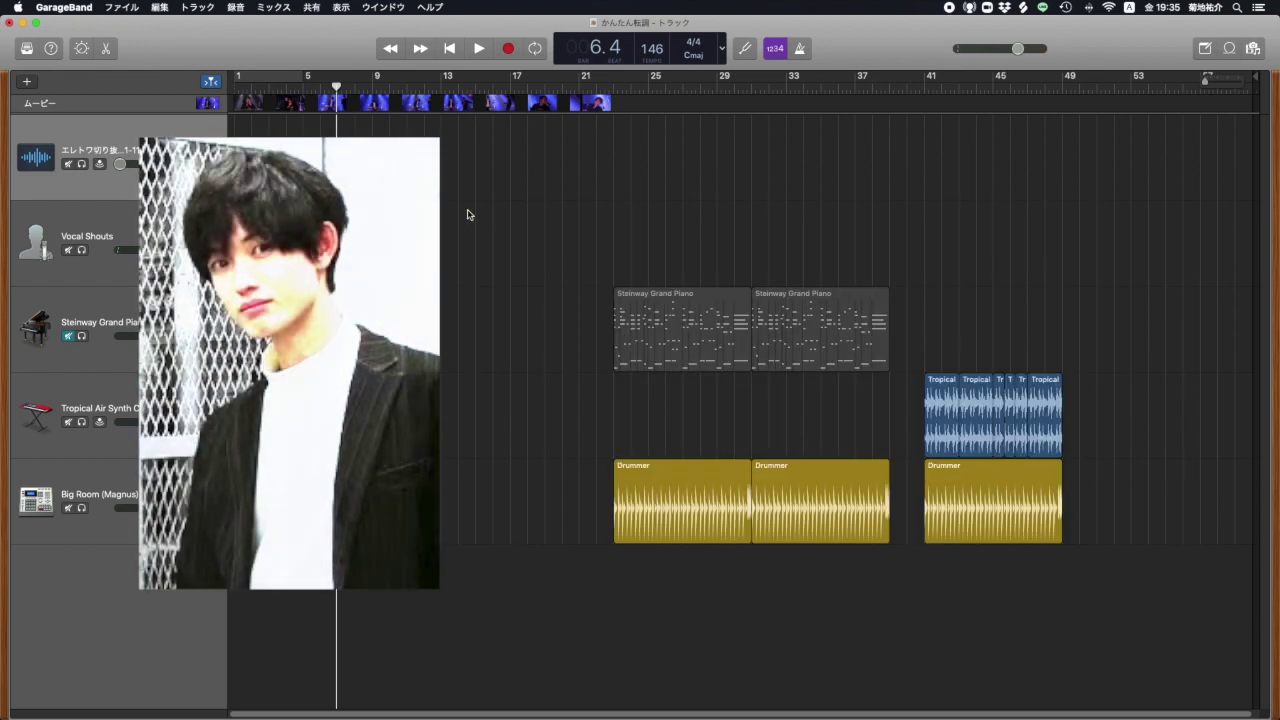